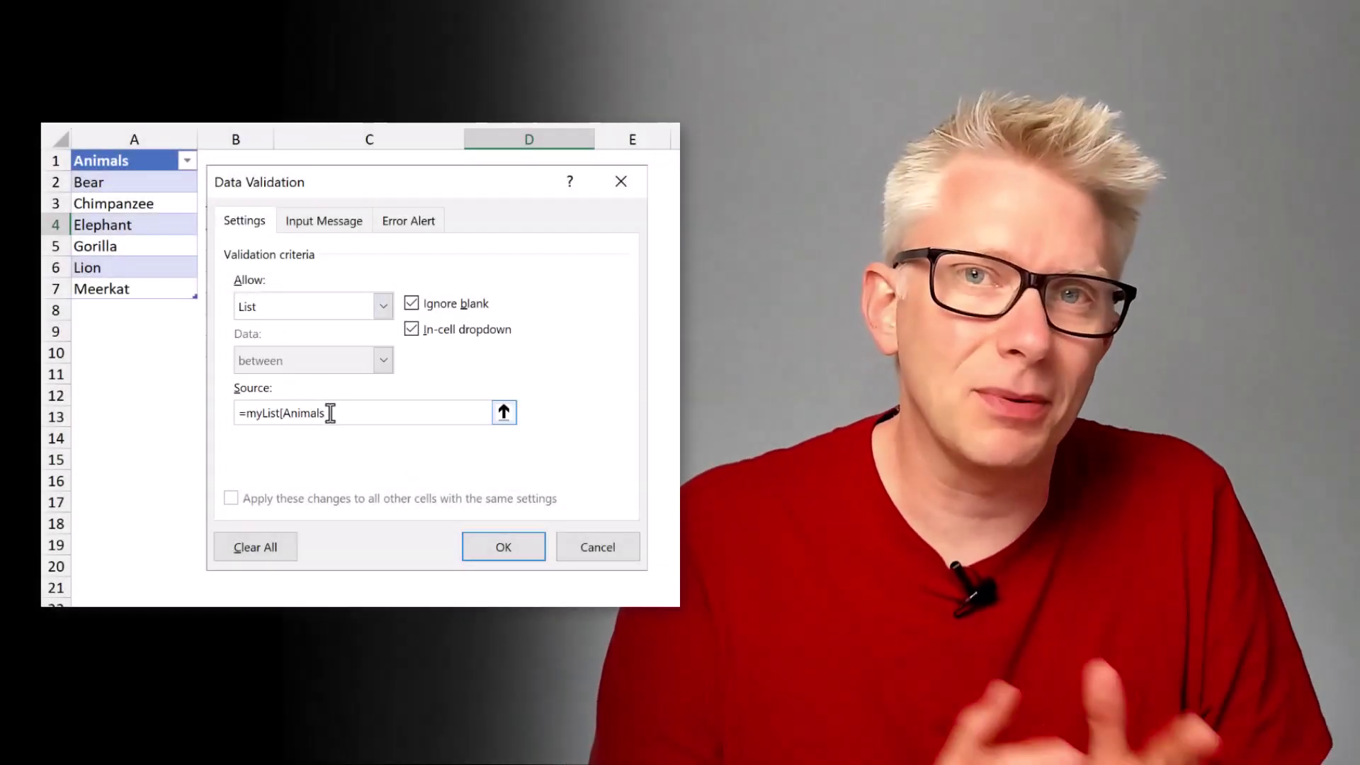
Step: Confirm =myList[Animals] as the list source, which triggers Excel's 'problem with this formula' warning
click(474, 544)
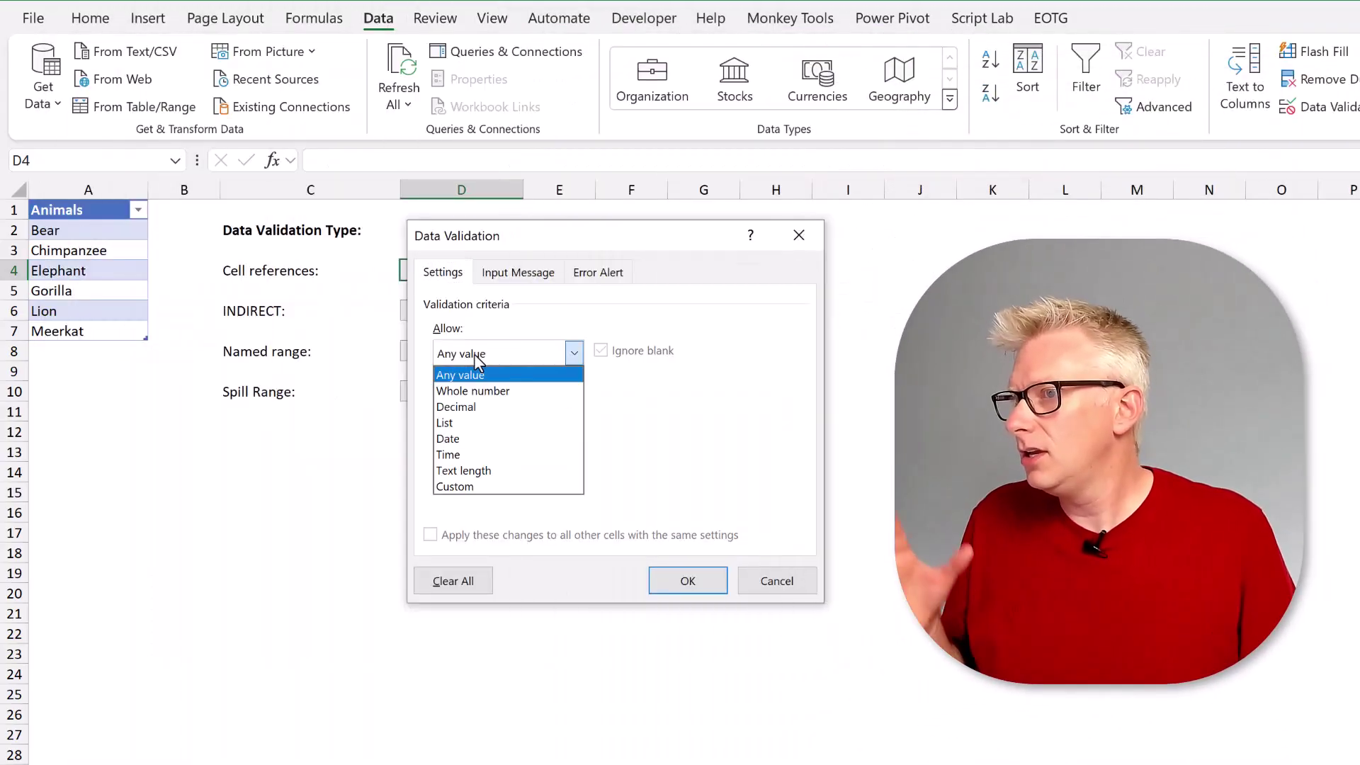
Step: Make D4 a List dropdown sourced from A2:A7 and check the animals it offers
click(481, 424)
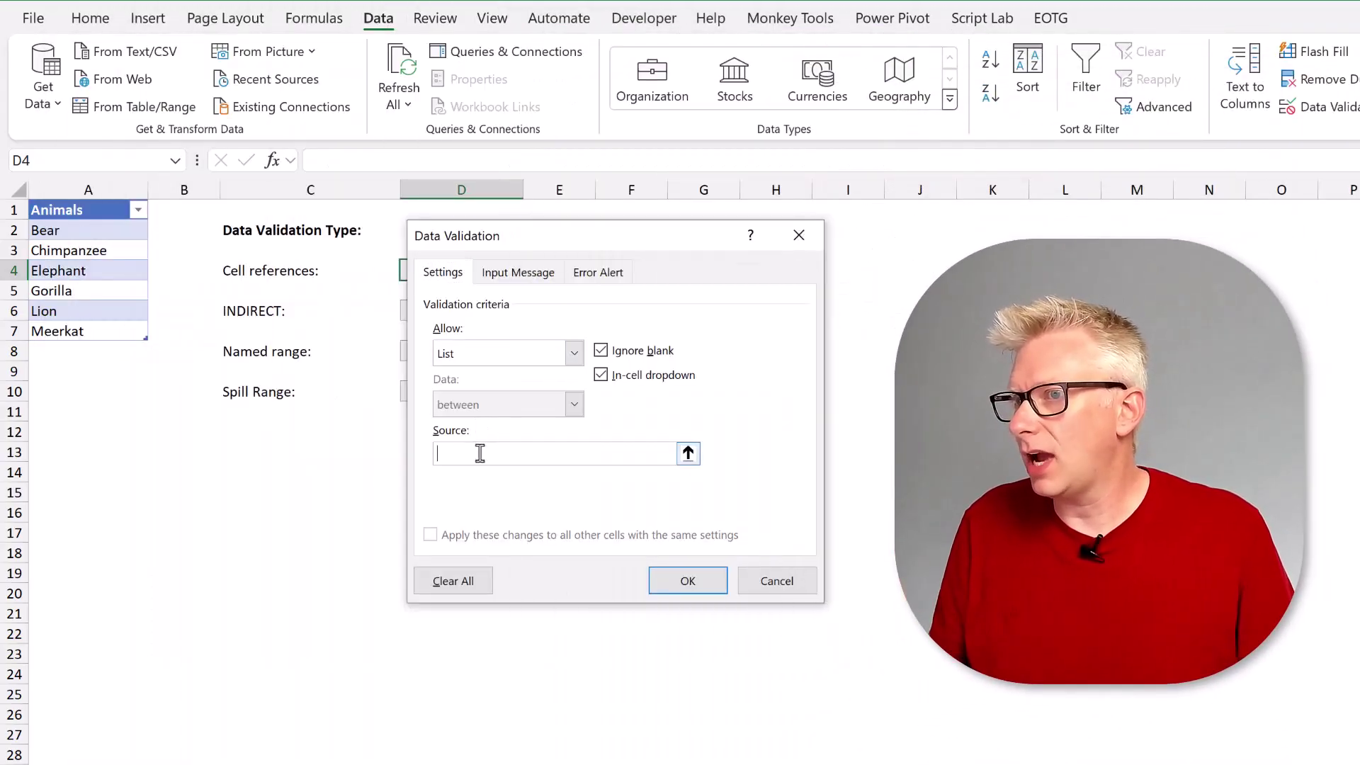
drag(104, 290, 116, 334)
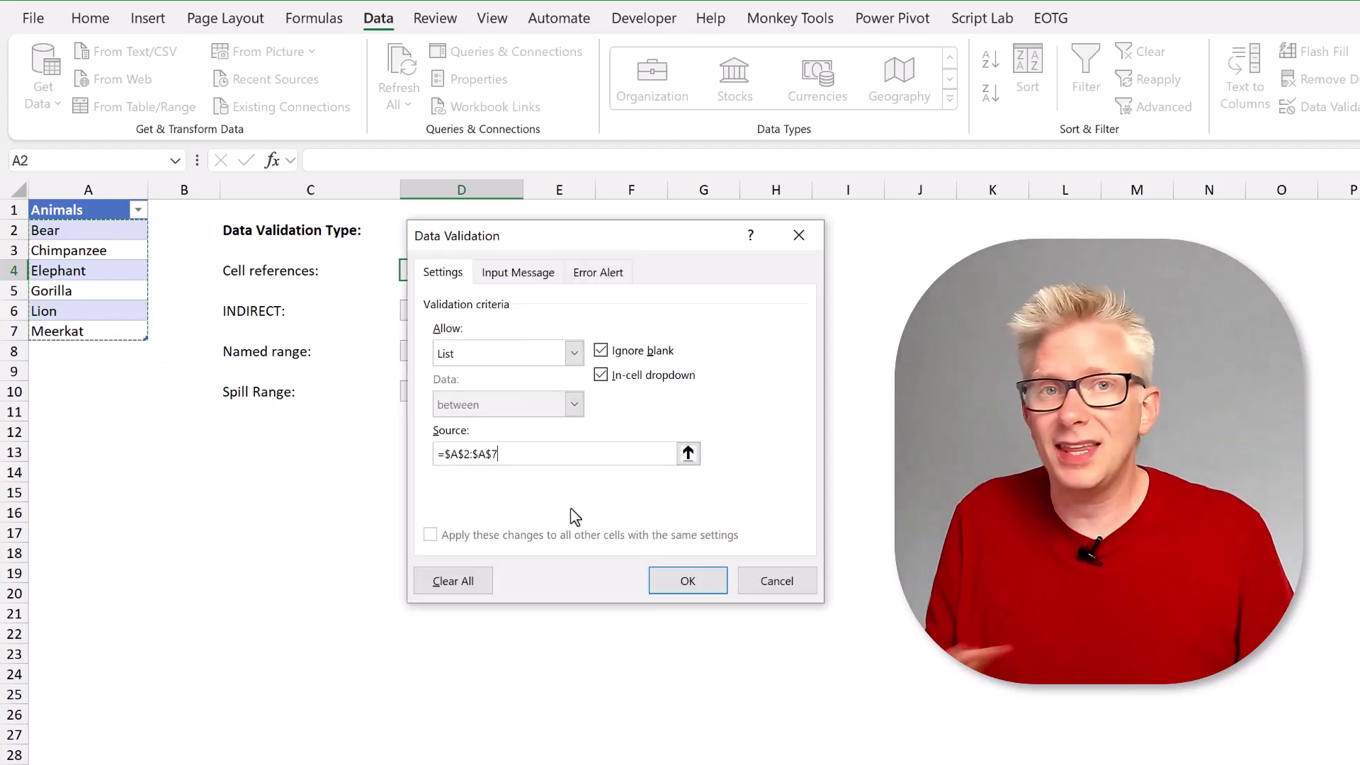
click(668, 585)
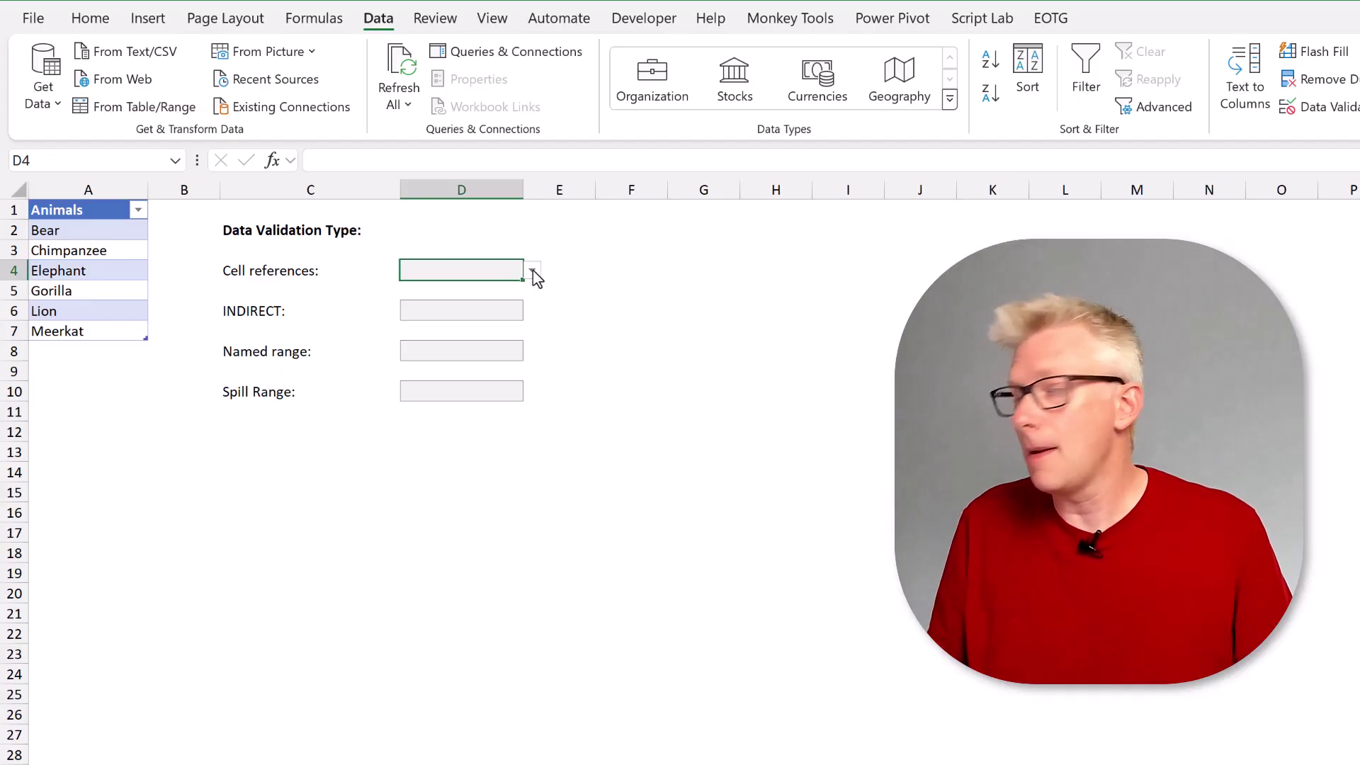
click(534, 272)
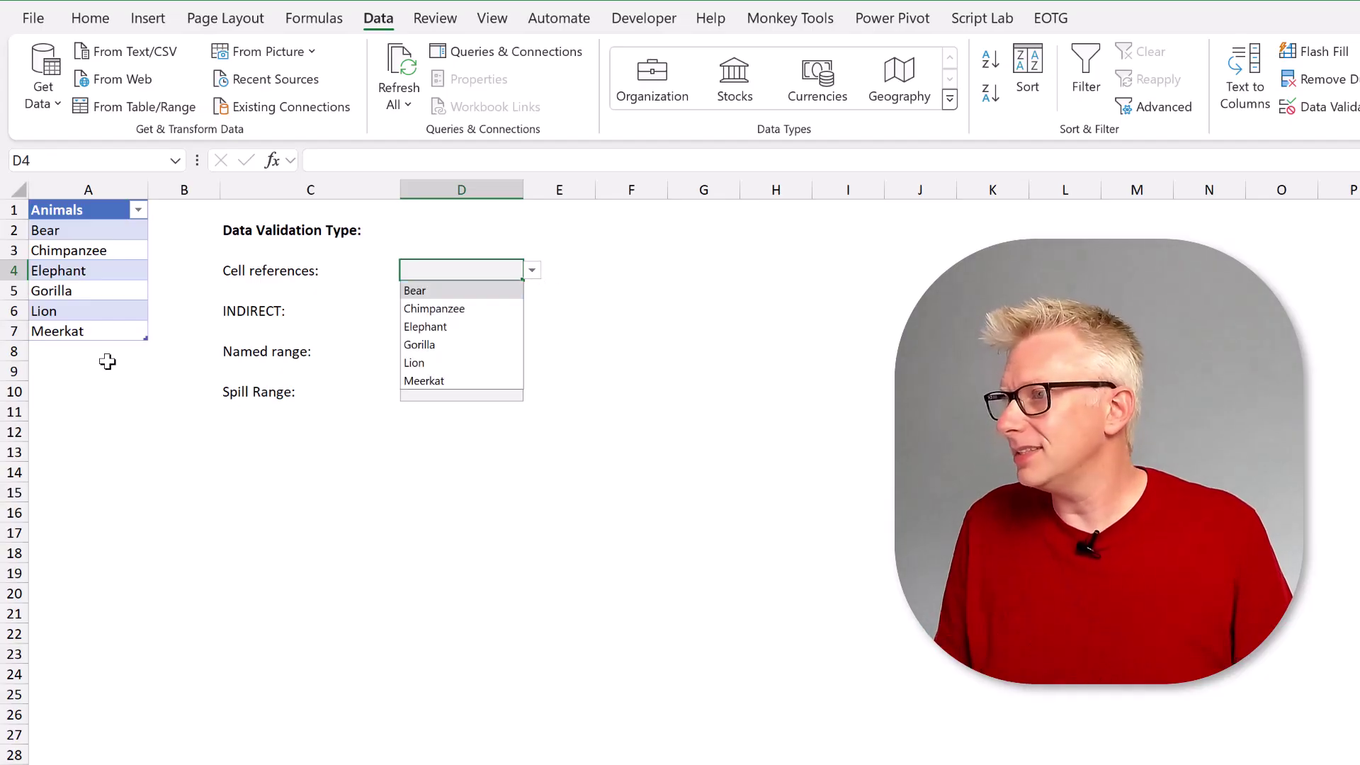
key(Escape)
Step: Add Tiger as a new table row and check that D4's dropdown now lists Tiger
text(Tiger)
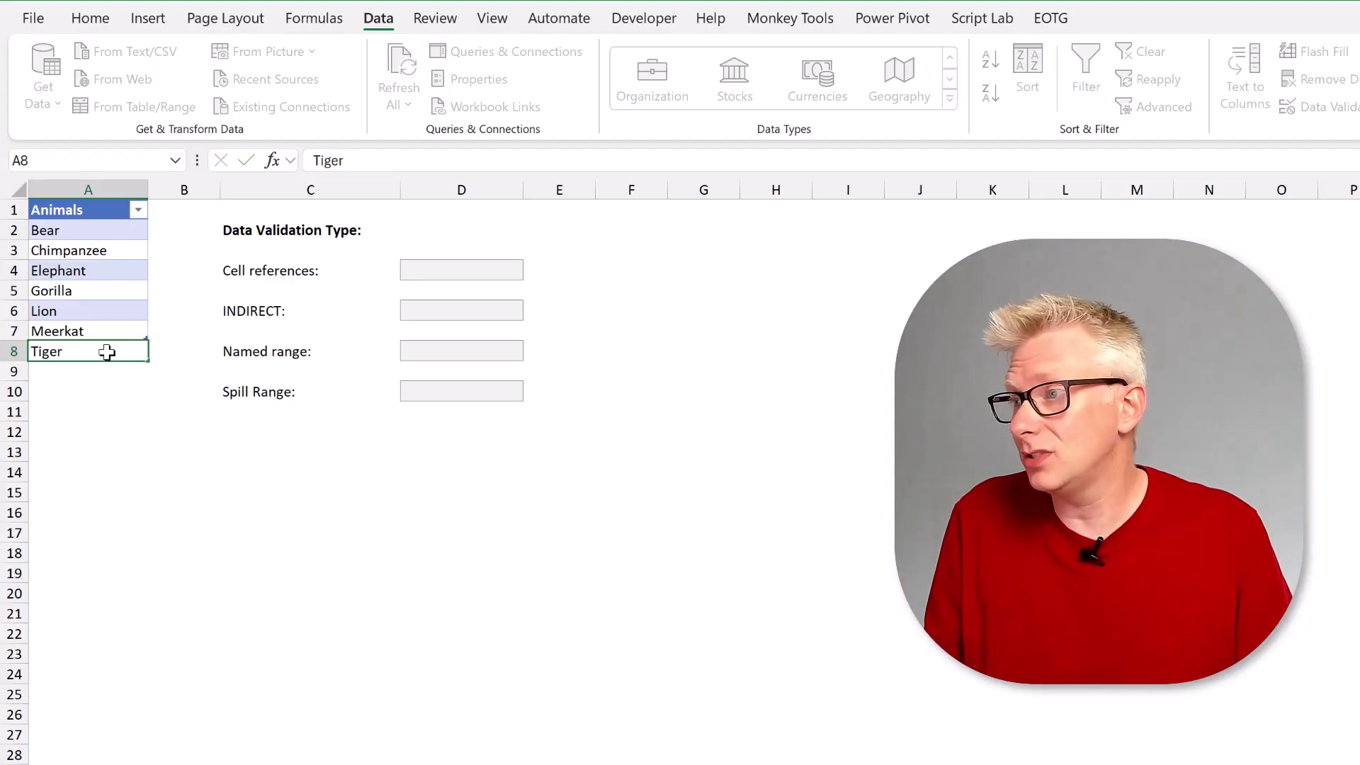
key(ctrl+Return)
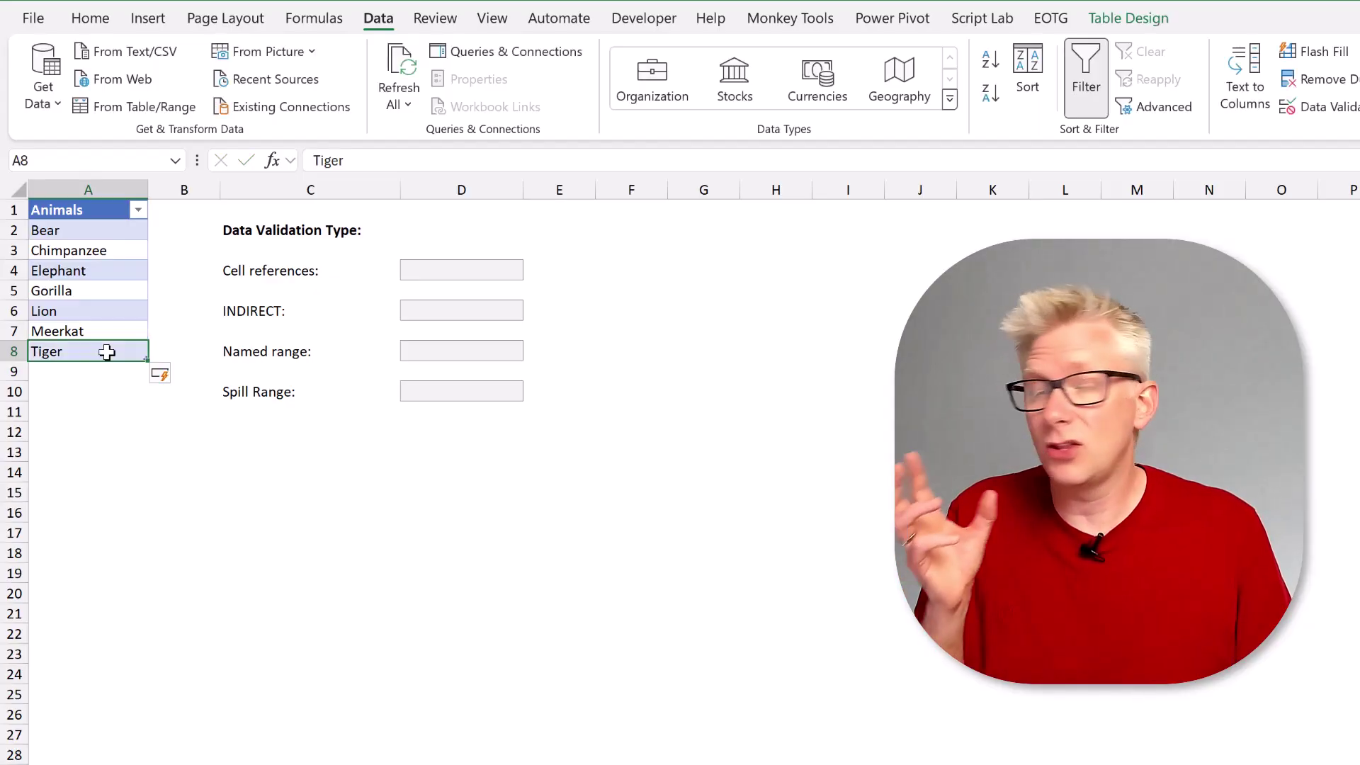
click(448, 270)
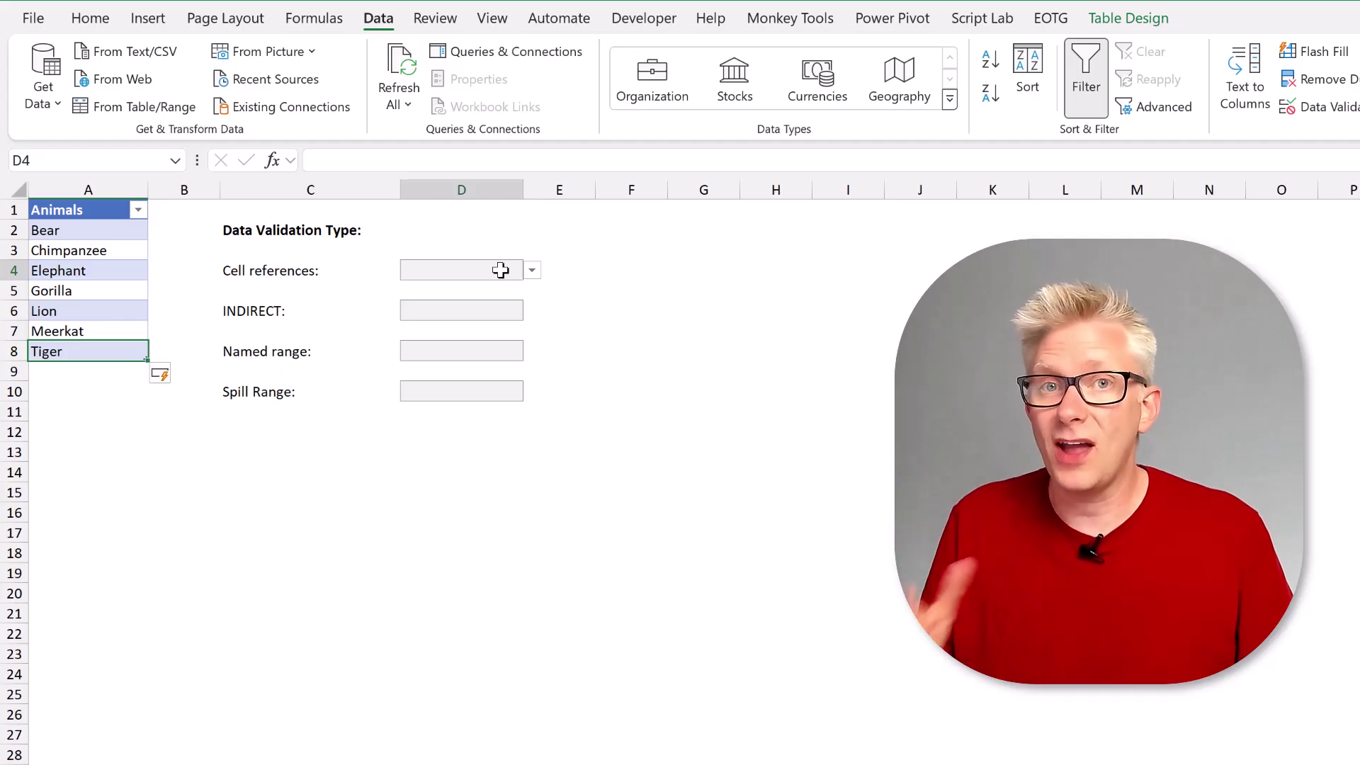
click(532, 271)
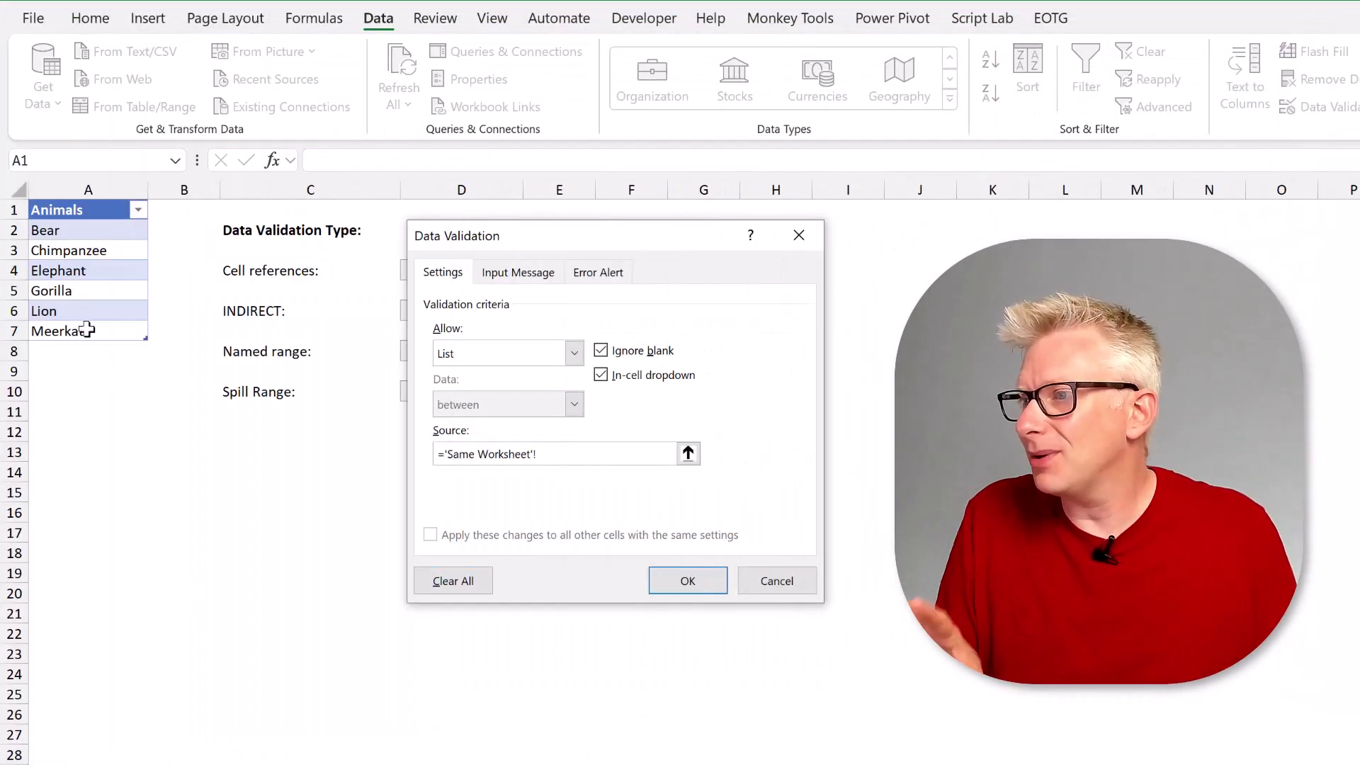
Step: Source B4's dropdown from 'Same Worksheet'!$A$2:$A$7, then add Tiger as a new table row
drag(82, 230, 87, 265)
drag(88, 331, 88, 331)
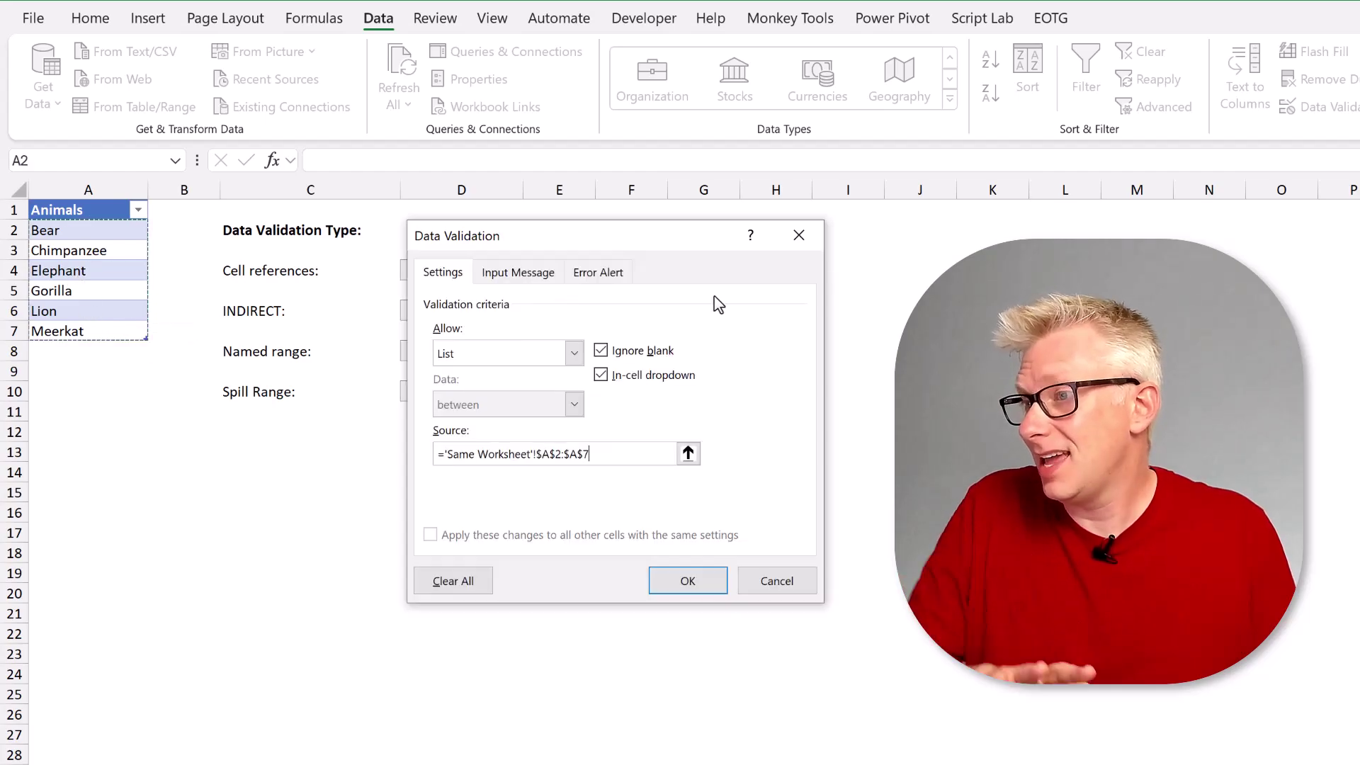
click(689, 581)
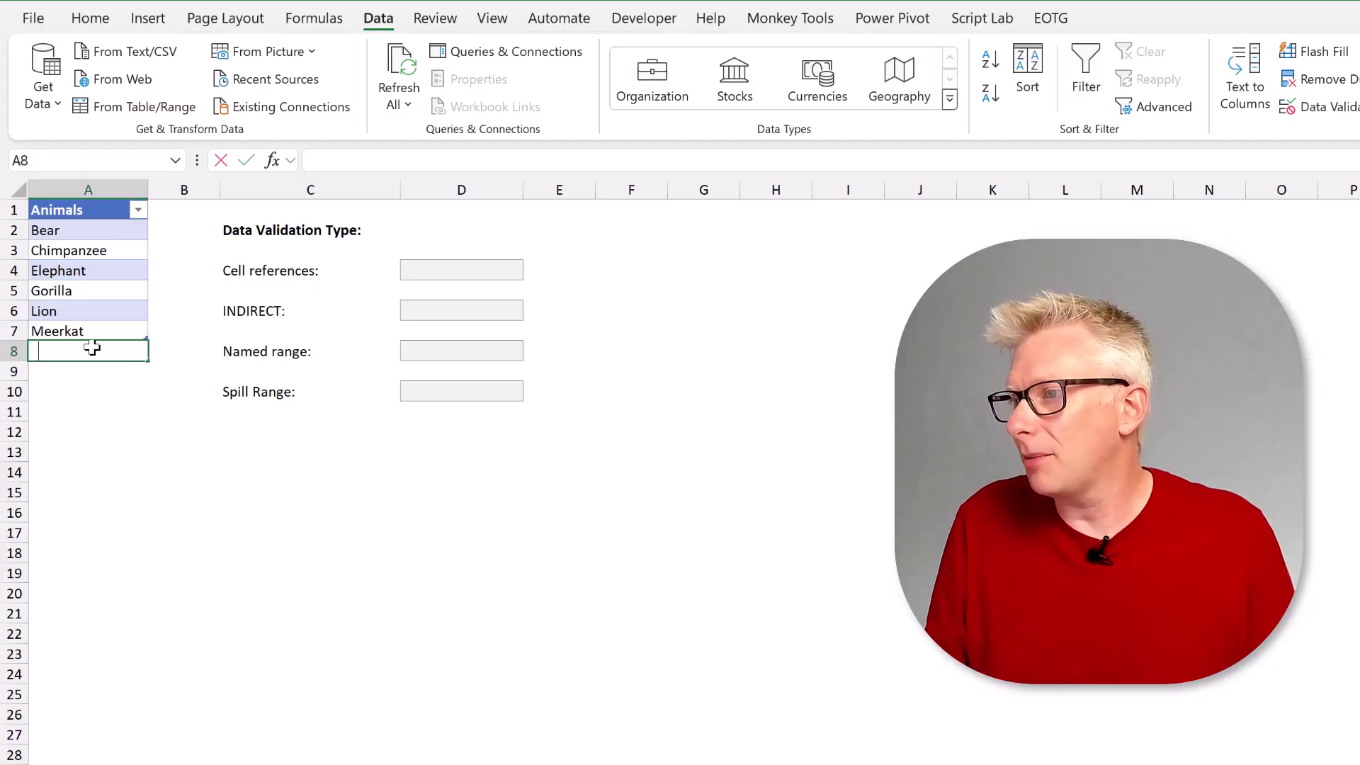
text(Tiger)
key(ctrl+Return)
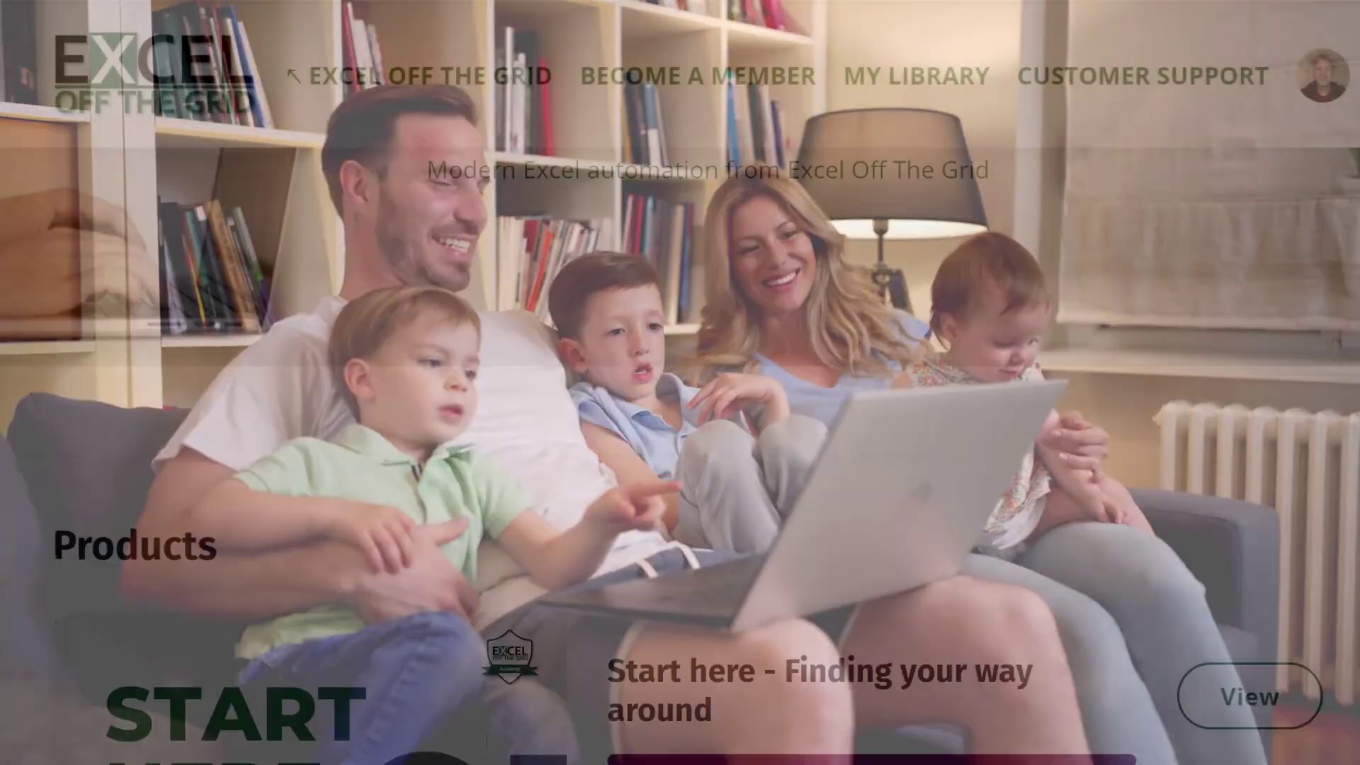
Step: Scroll the Excel Off The Grid products page down to the Ultimate Excel Tables course
scroll(680, 424, down, 17)
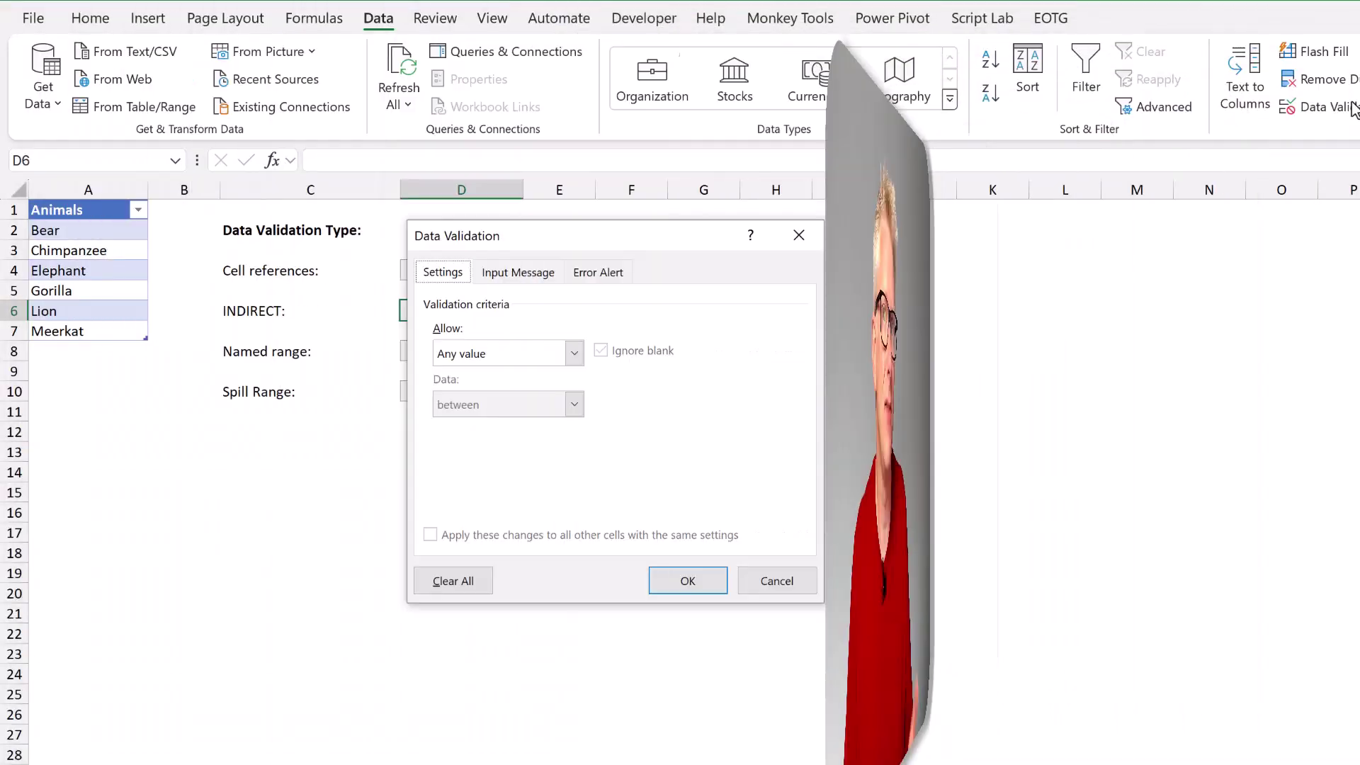
Step: Set D6's validation to List, ready for the =INDIRECT("myList[Animals]") source
click(572, 354)
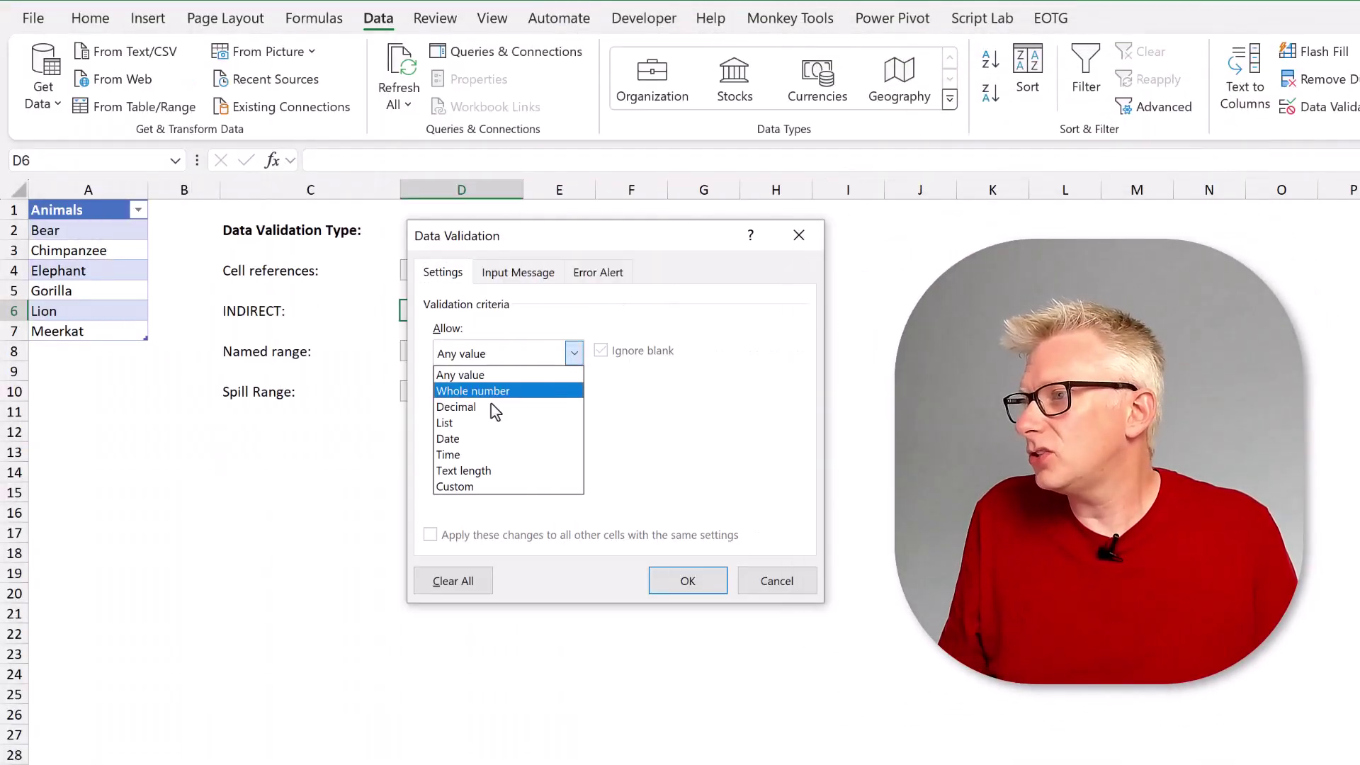
click(494, 425)
click(503, 447)
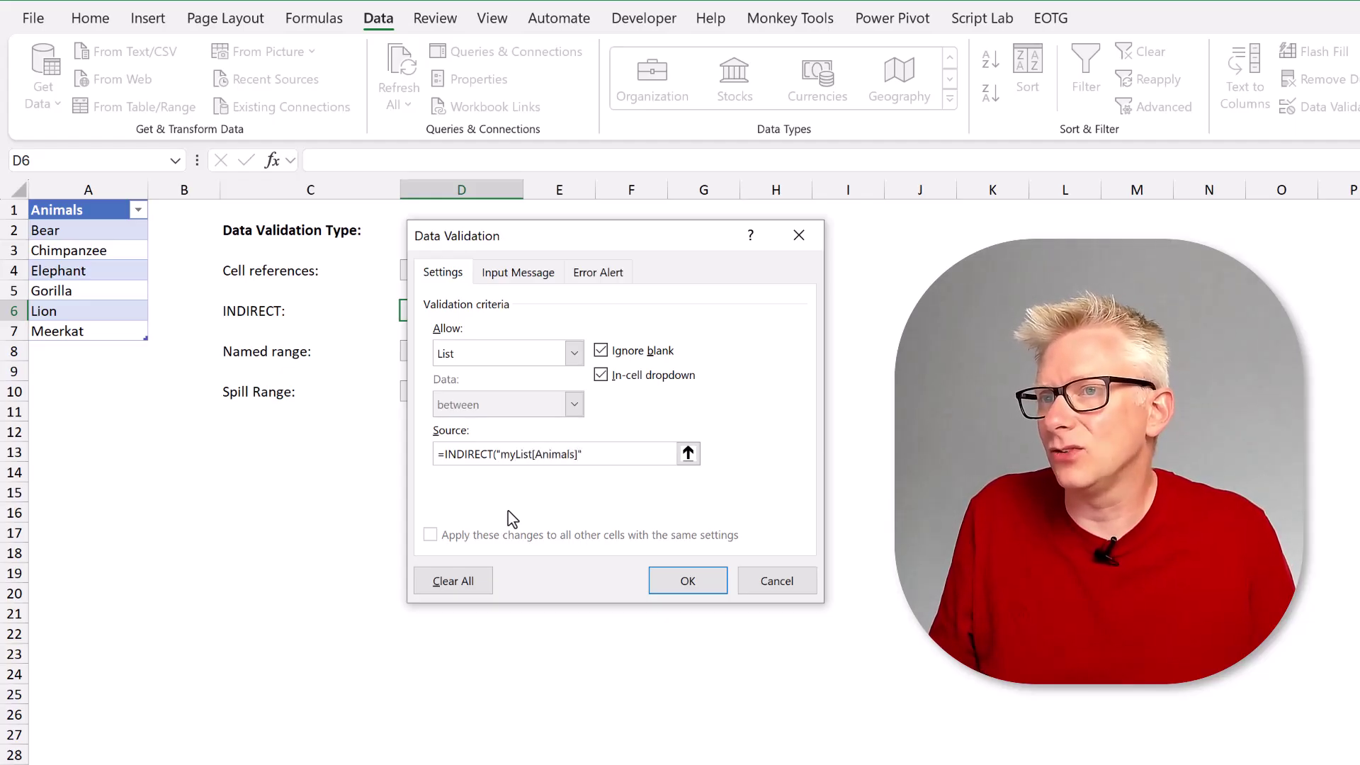
Step: Apply the INDIRECT list to D6, add Tiger in A8, and confirm D6's dropdown shows Tiger
key(Return)
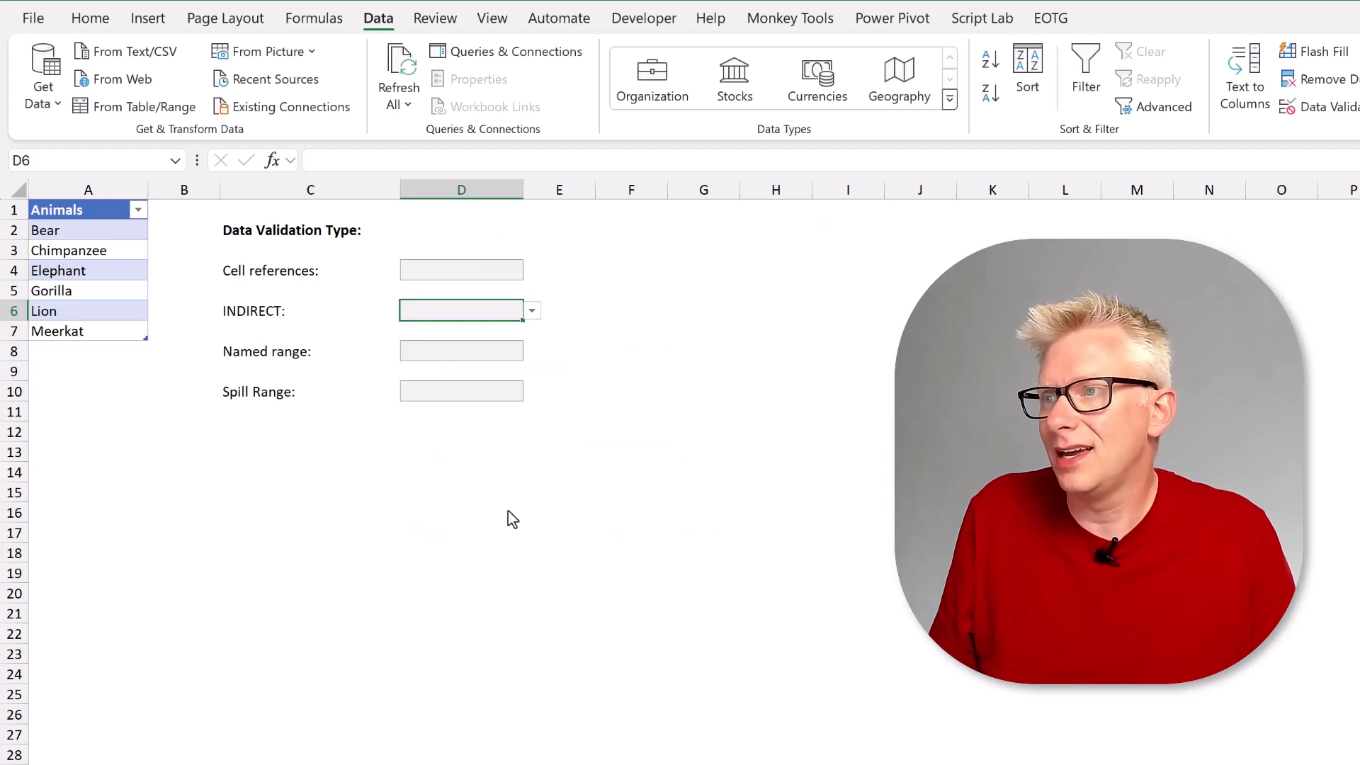
click(532, 311)
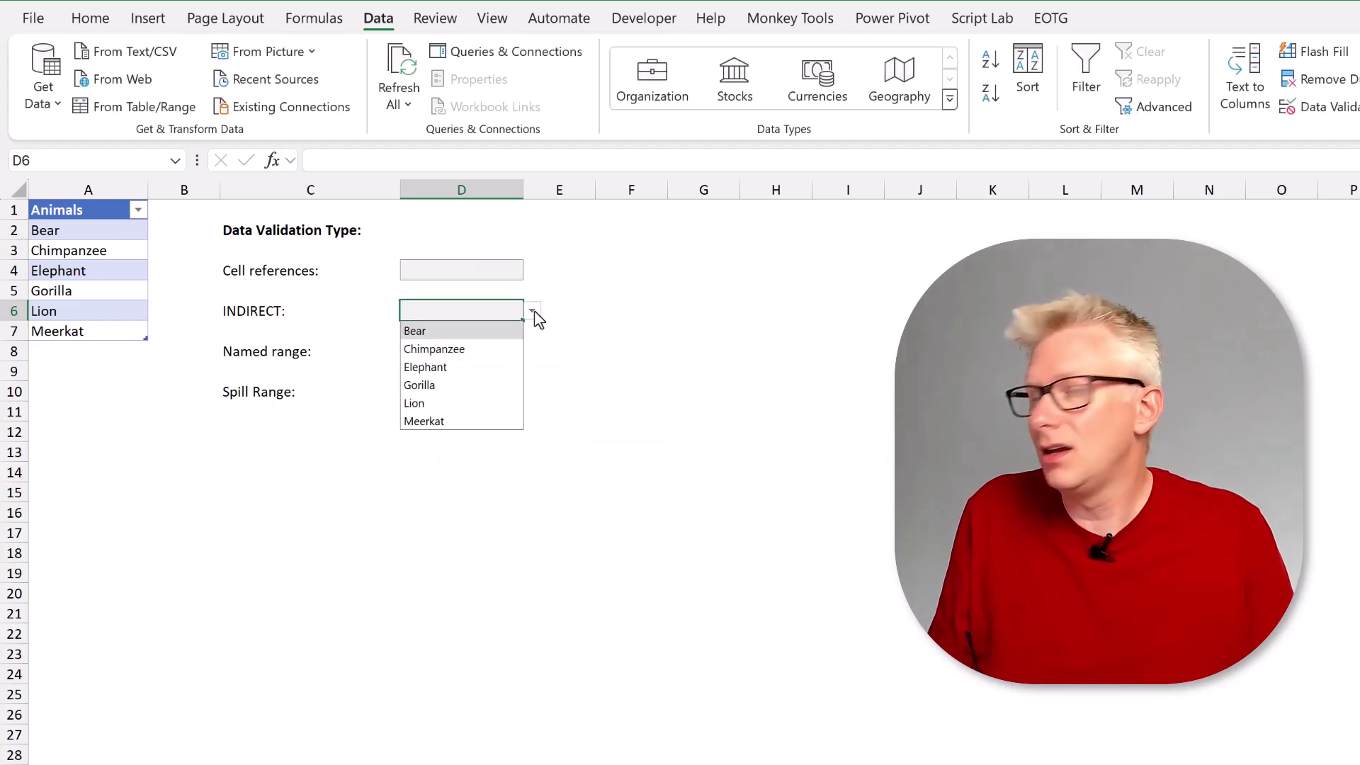
click(110, 352)
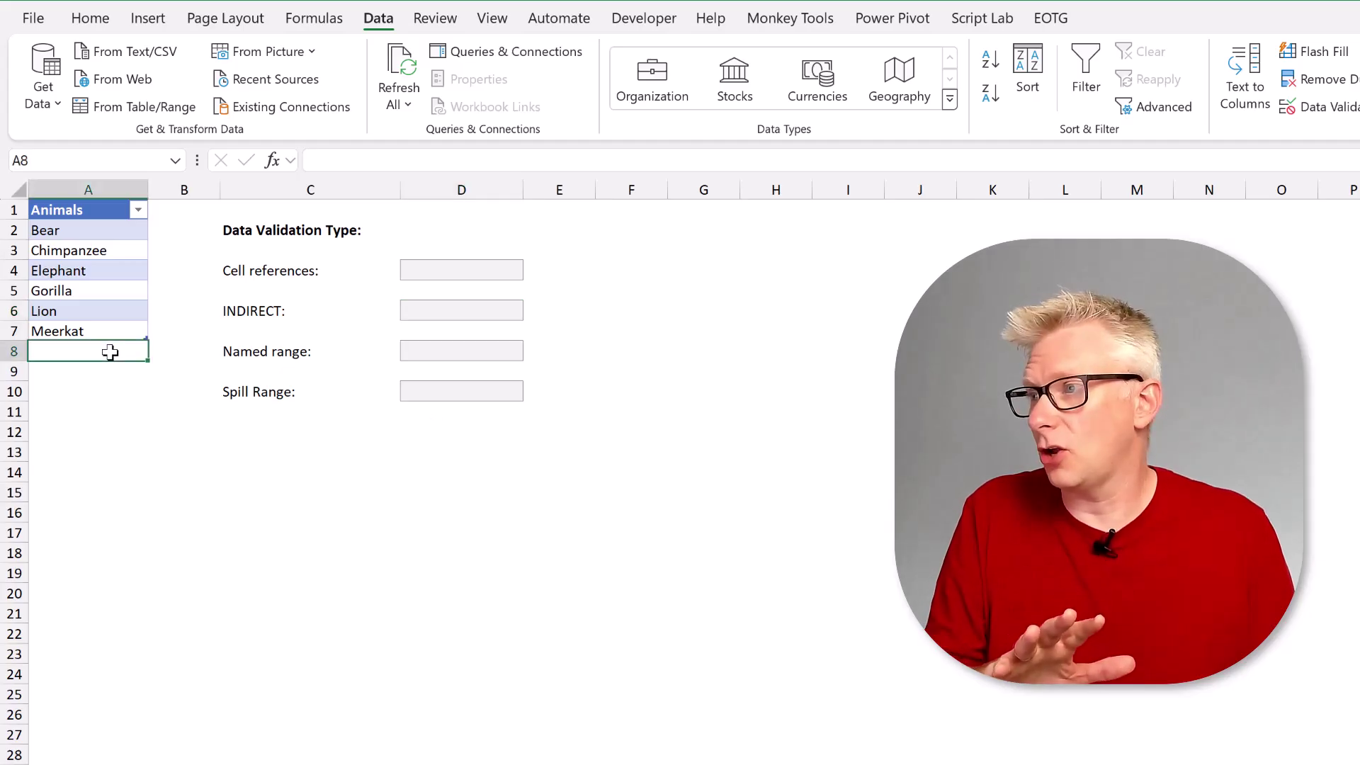
text(Tiger)
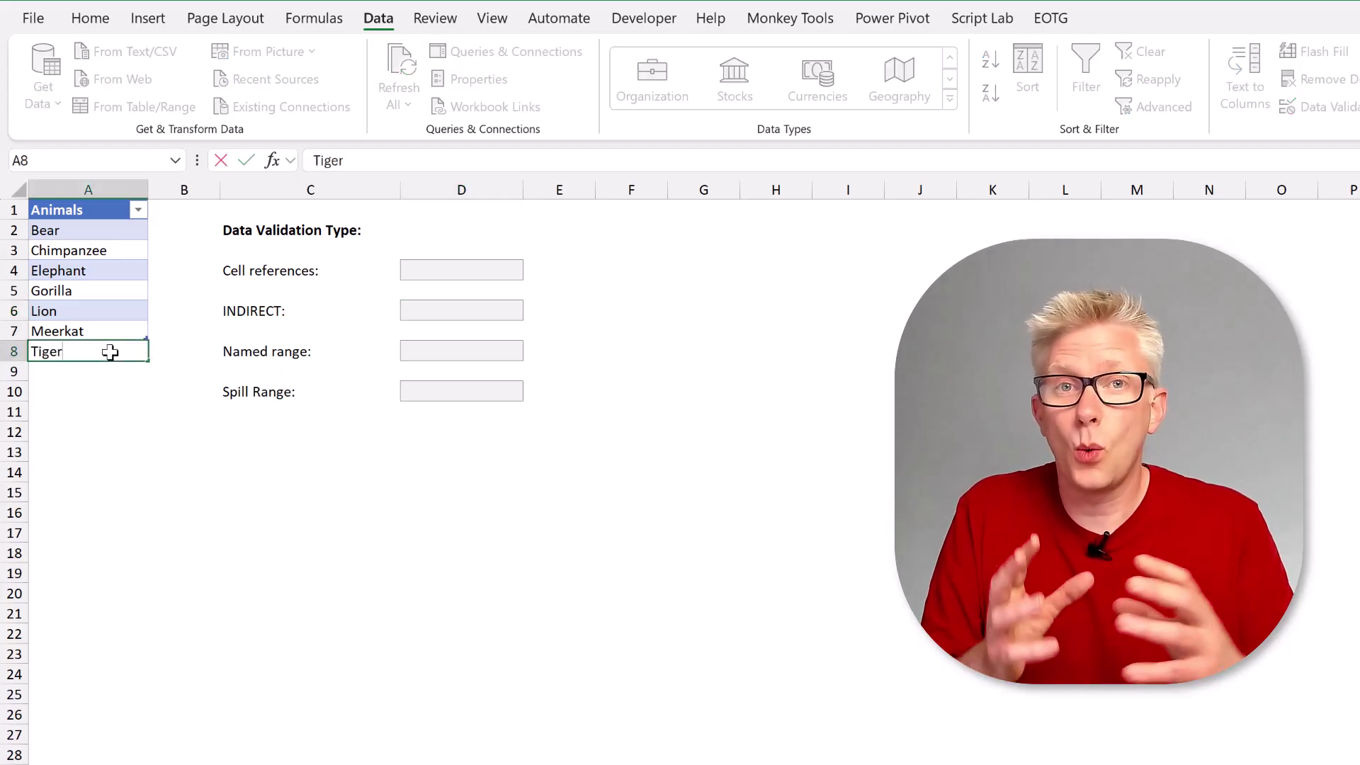
key(ctrl+Return)
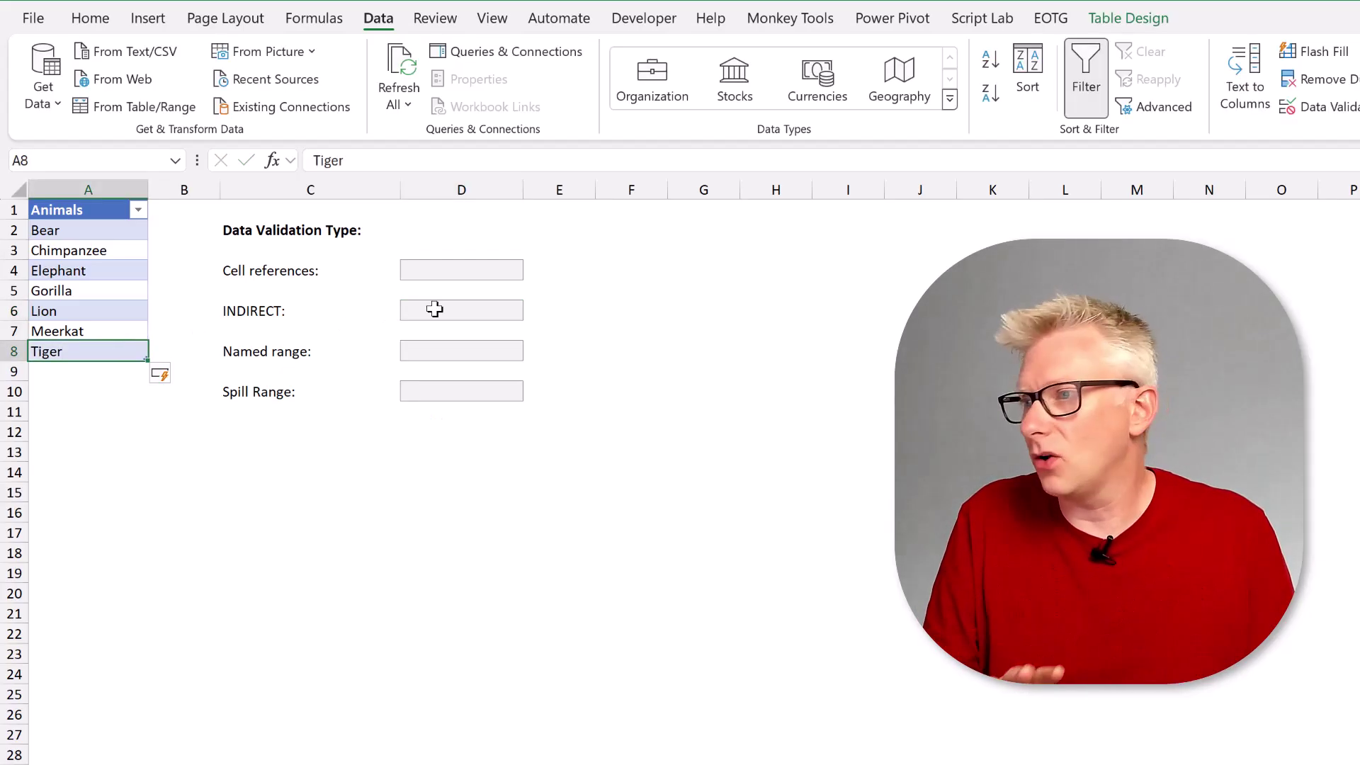
click(435, 309)
click(530, 312)
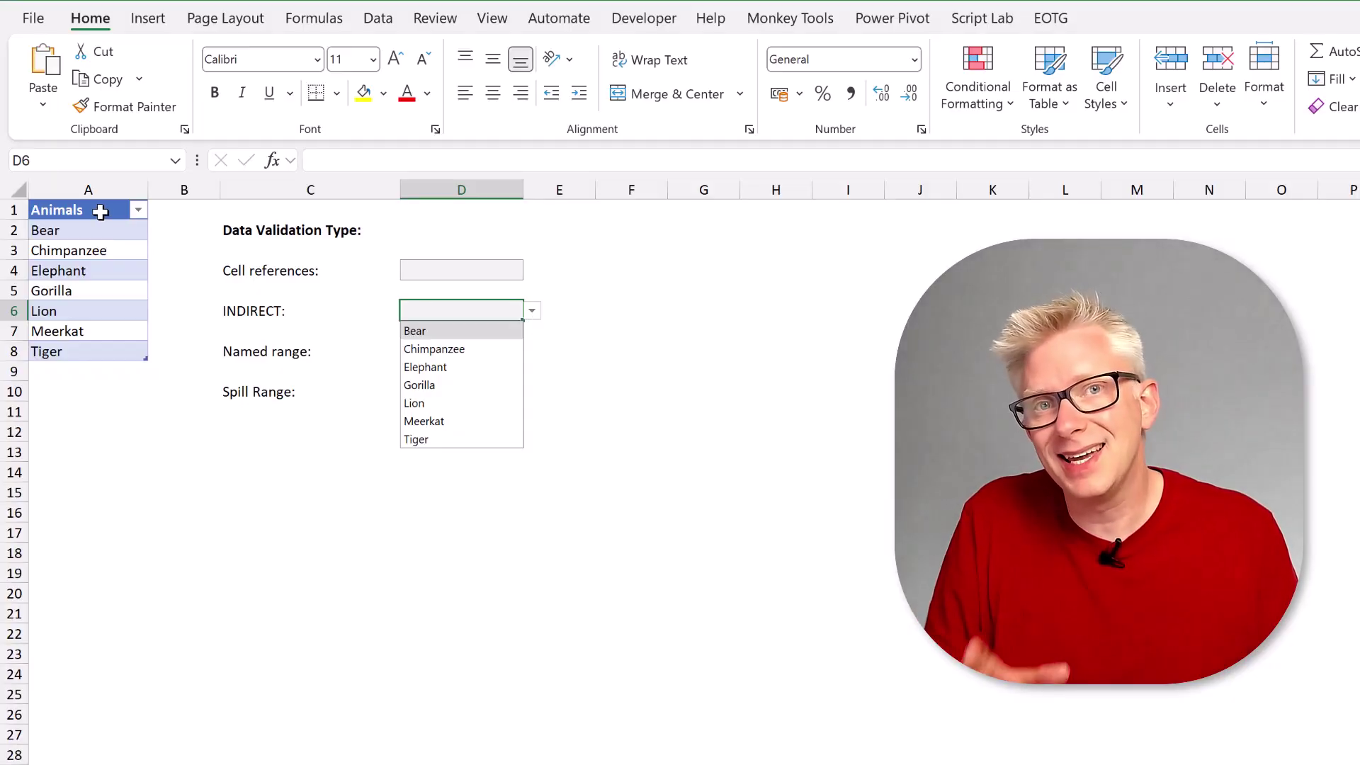
Step: Rename the Animals header to List and test D6's dropdown, which is now empty
click(100, 212)
text(List)
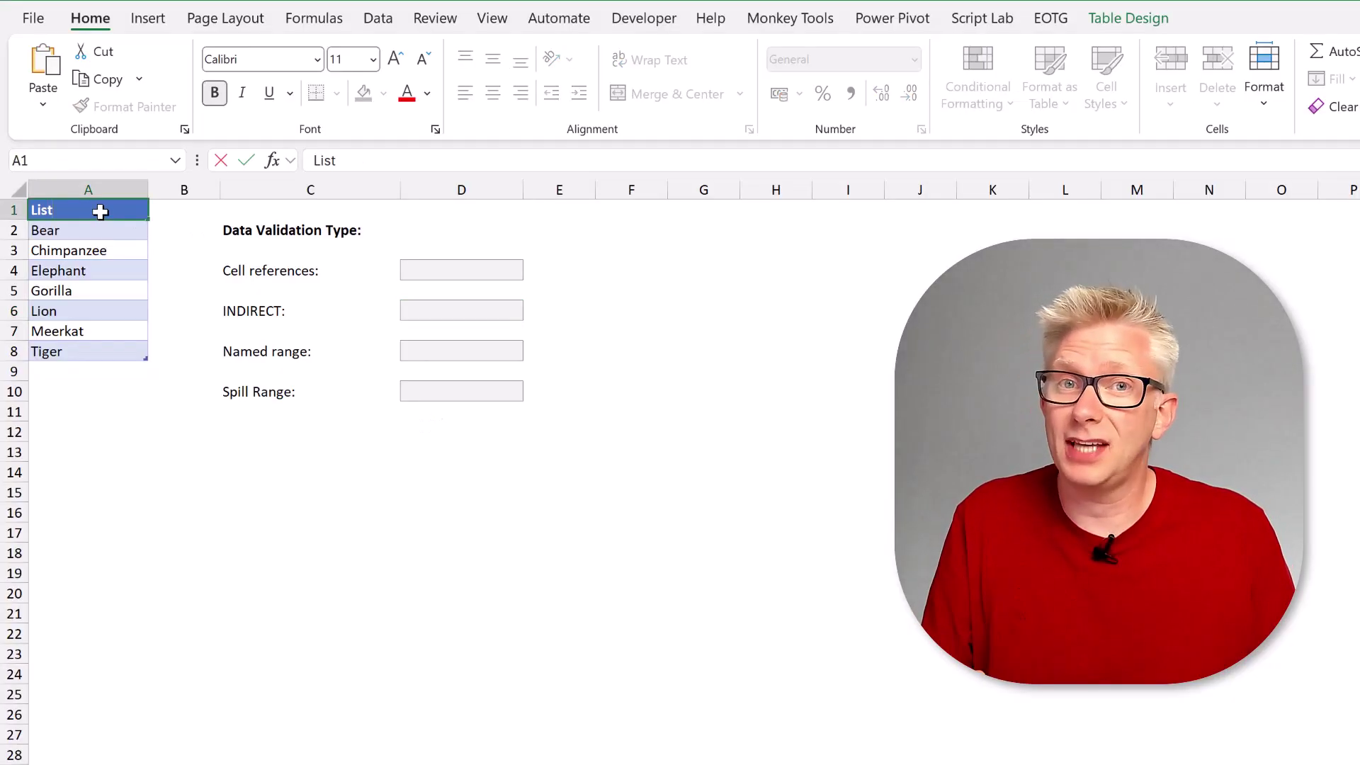
key(ctrl+Return)
click(464, 307)
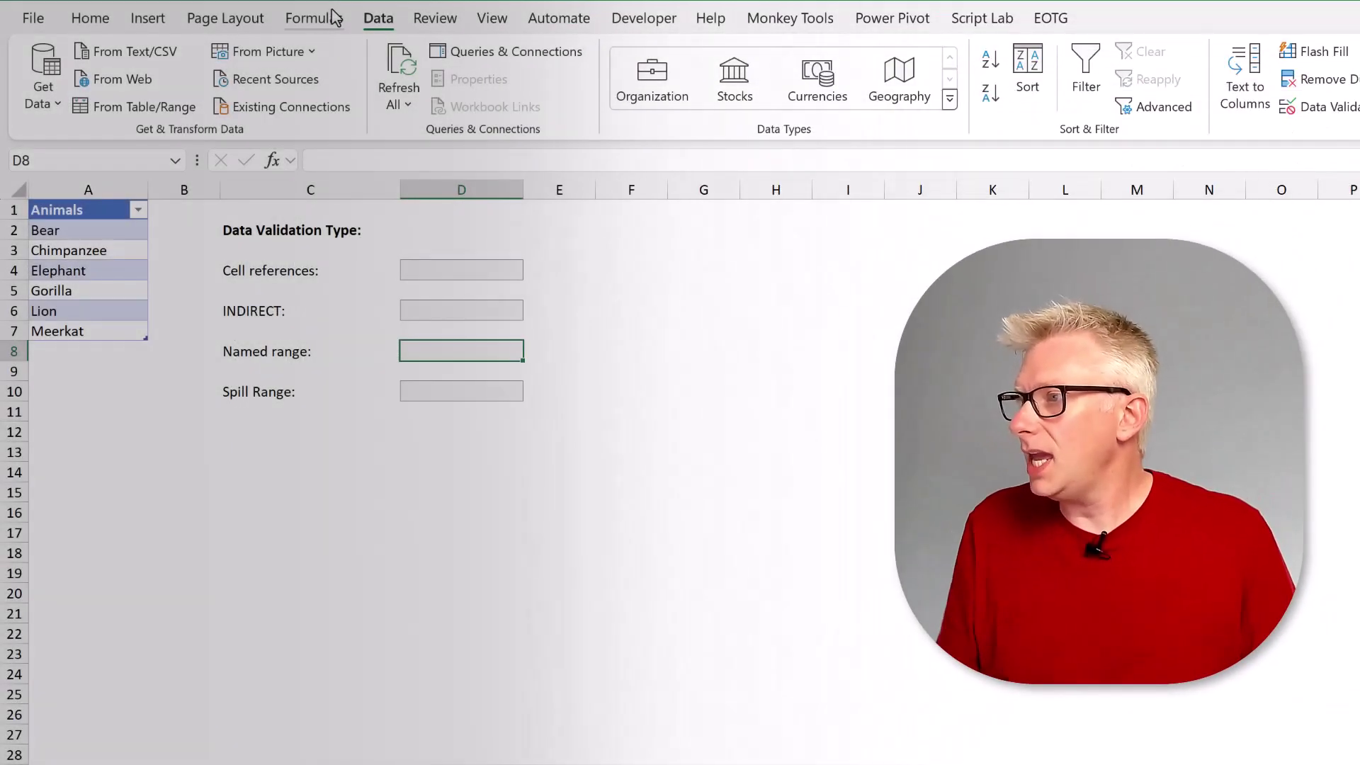
Step: Define the name myDVList referring to the Animals cells A2:A7 (=myList[Animals])
click(335, 17)
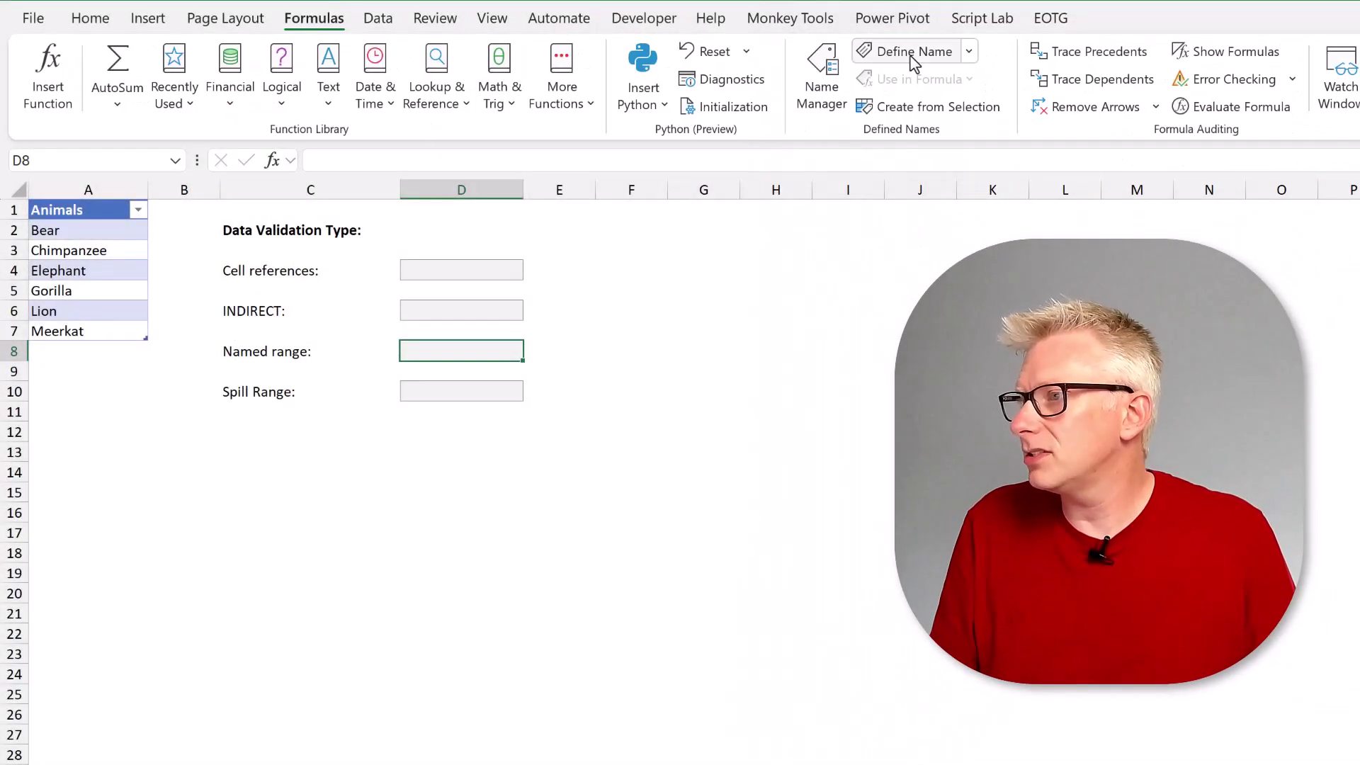
click(969, 53)
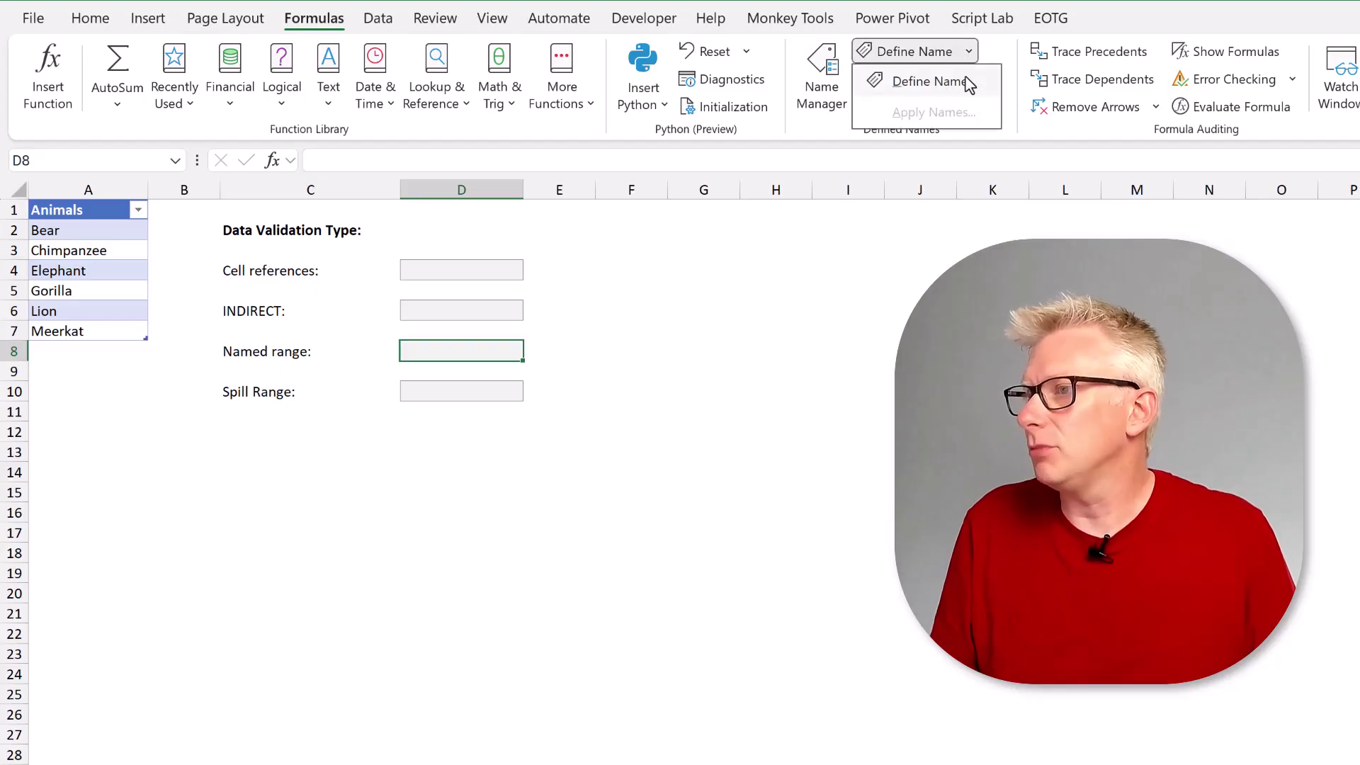
click(969, 85)
text(myDVList)
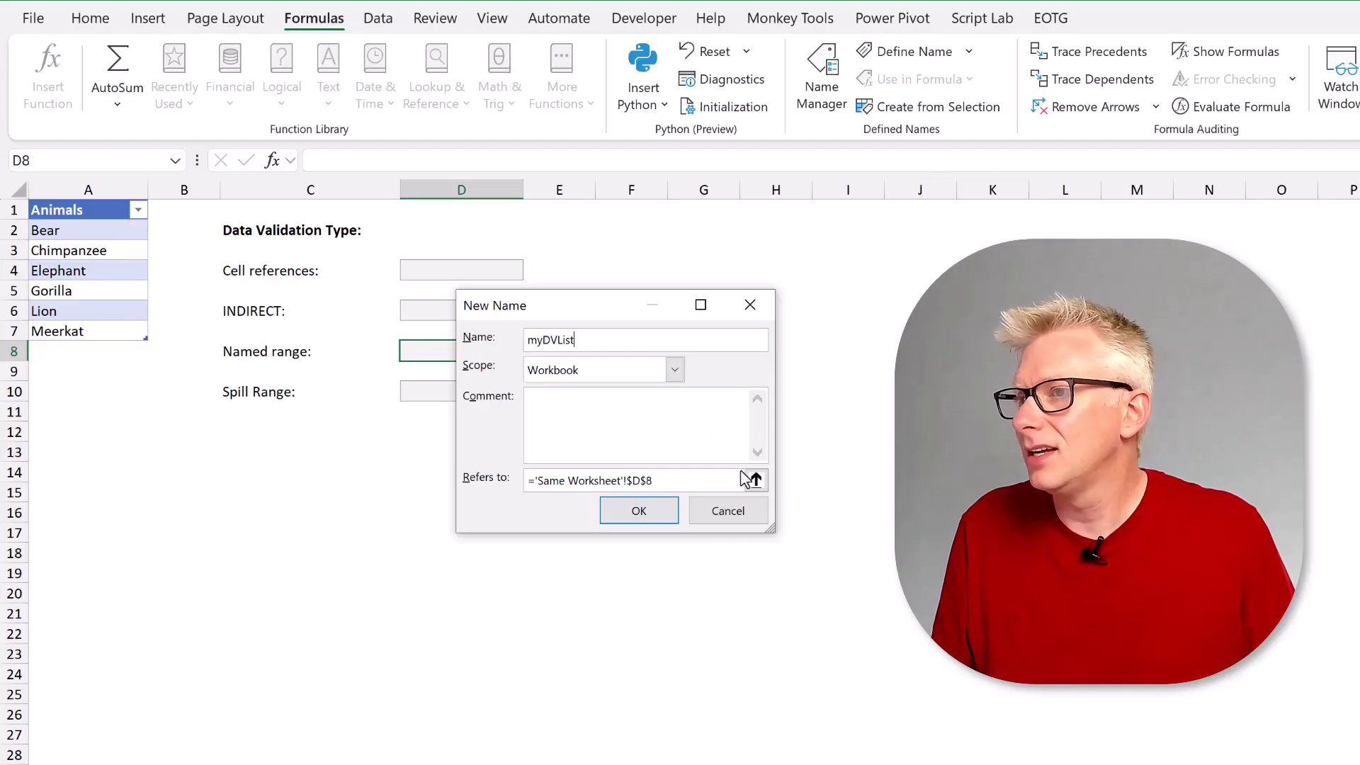
click(752, 480)
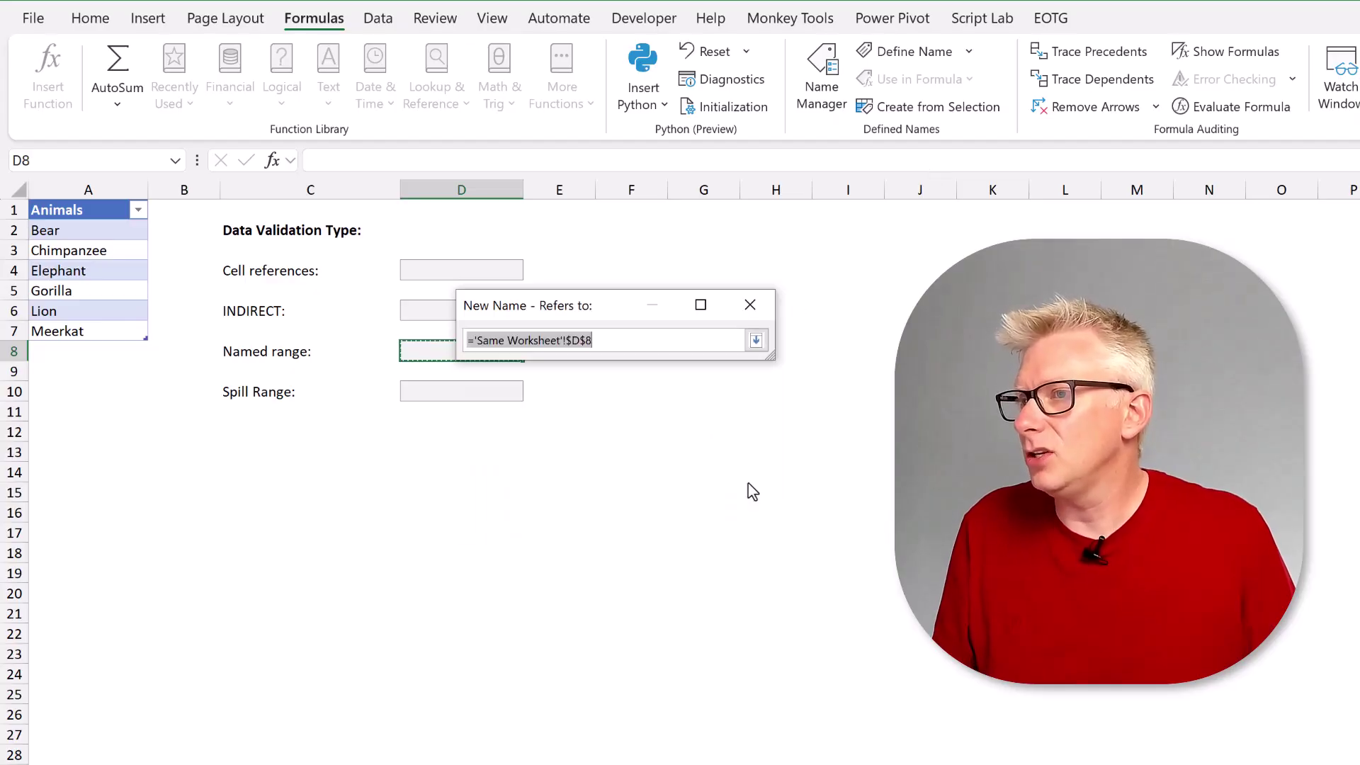
drag(77, 232, 83, 335)
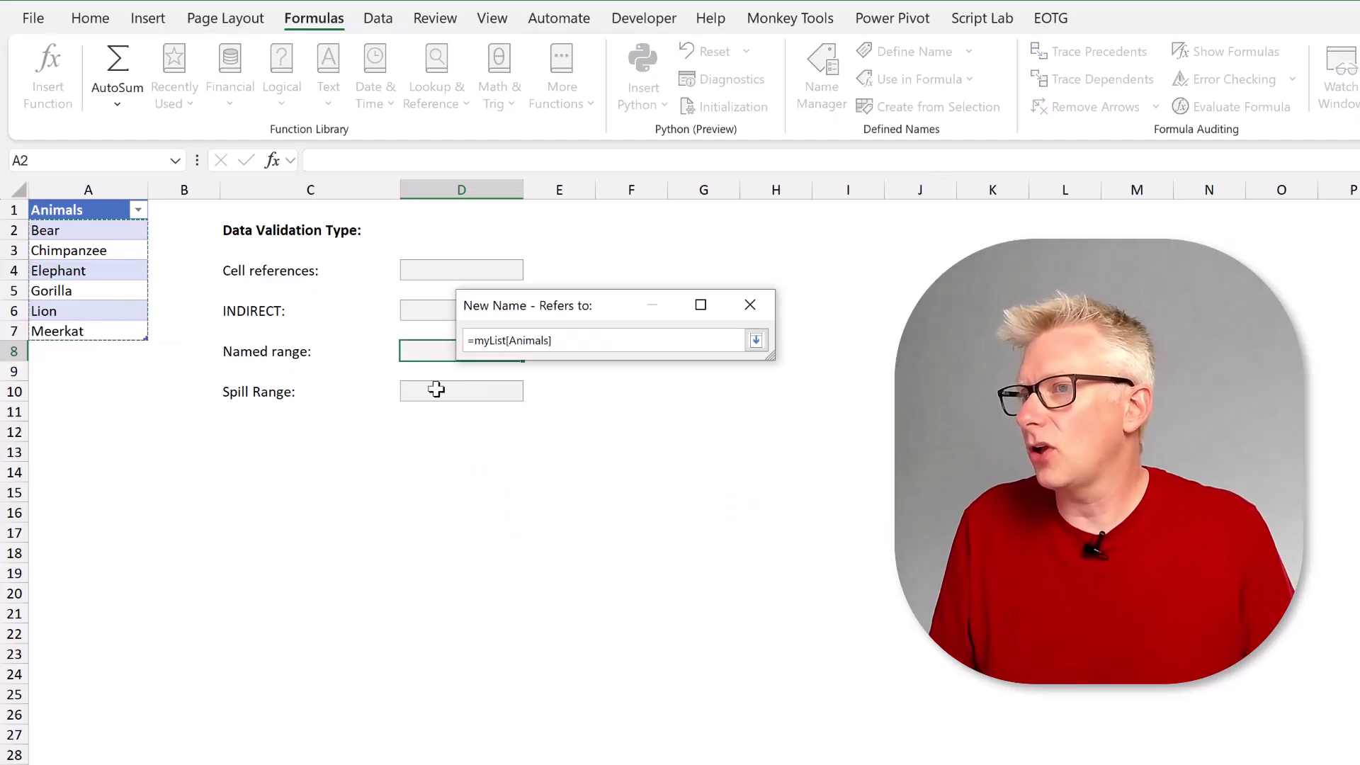
click(756, 341)
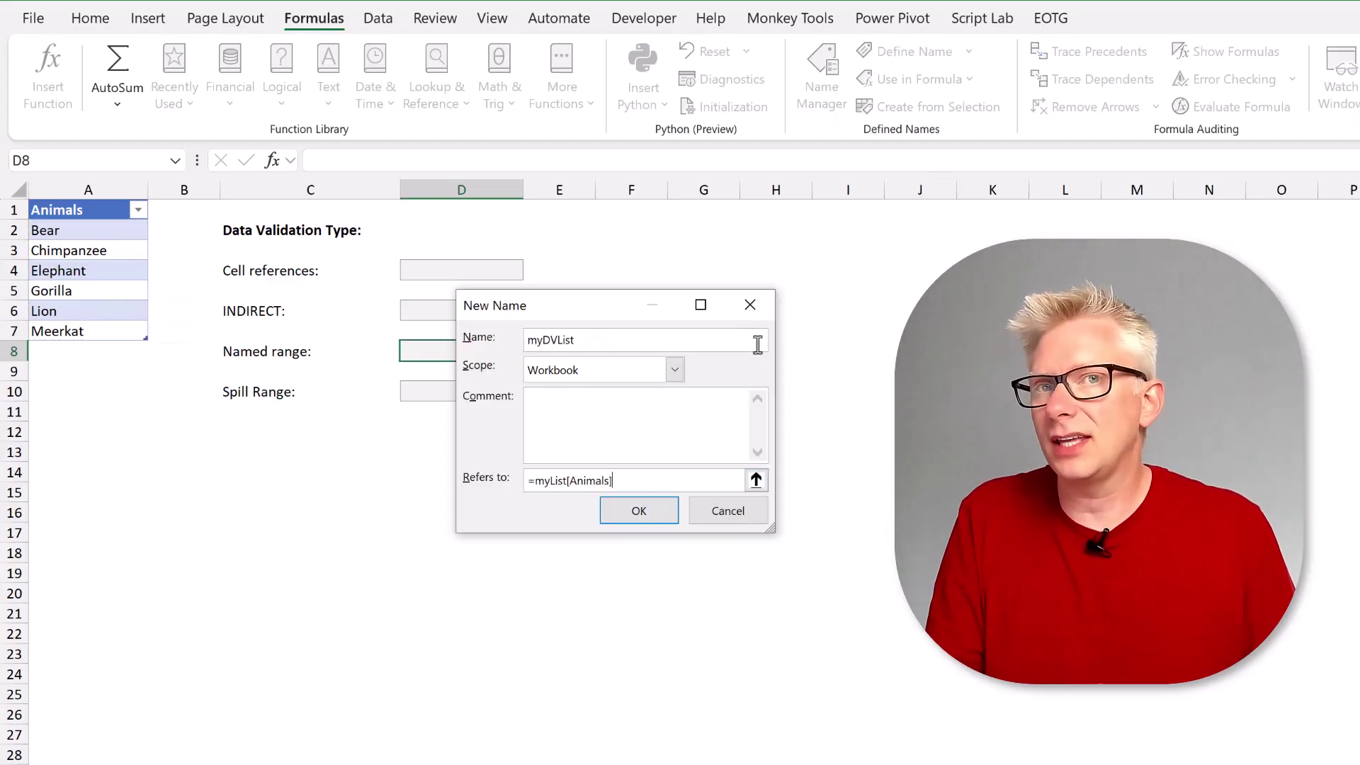
click(672, 515)
Step: Give D8 a List dropdown with source myDVList inserted via F3, and check it lists Bear through Meerkat
click(378, 18)
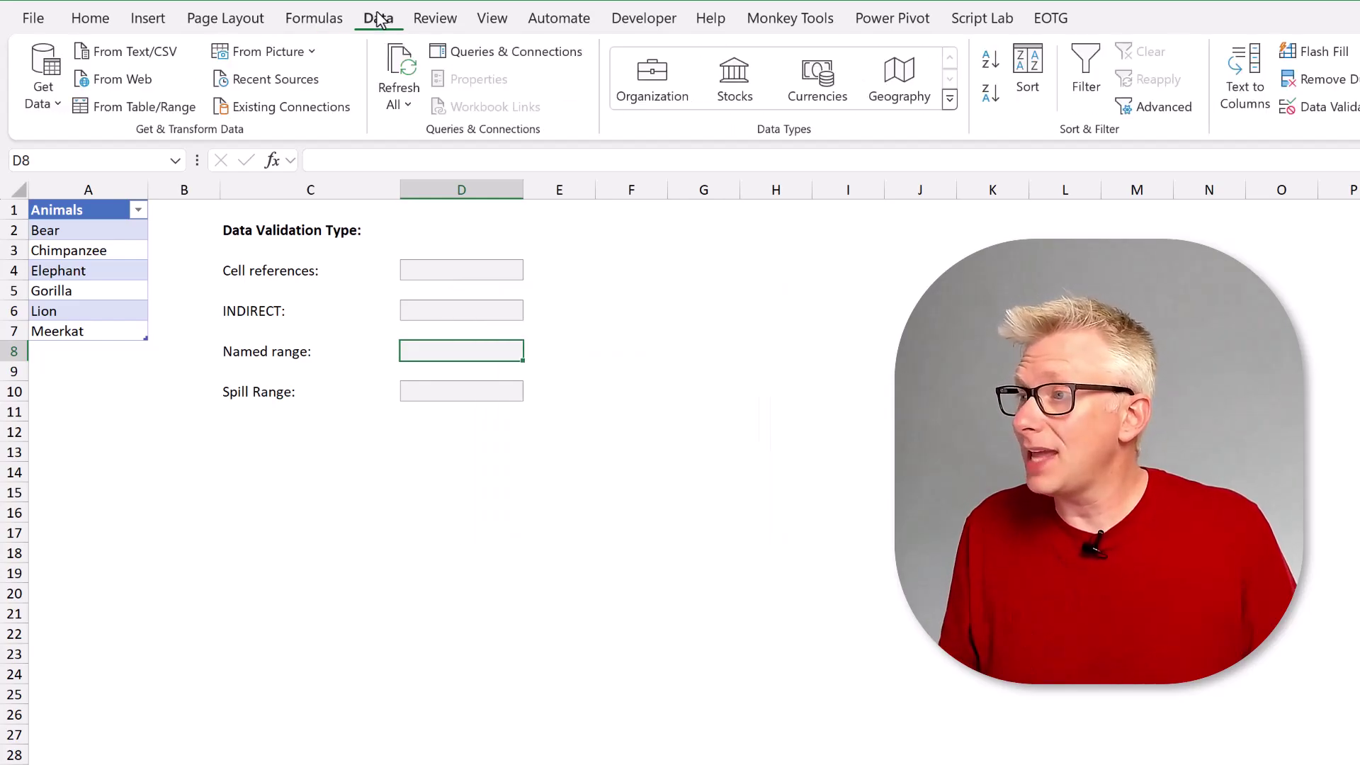
click(1331, 109)
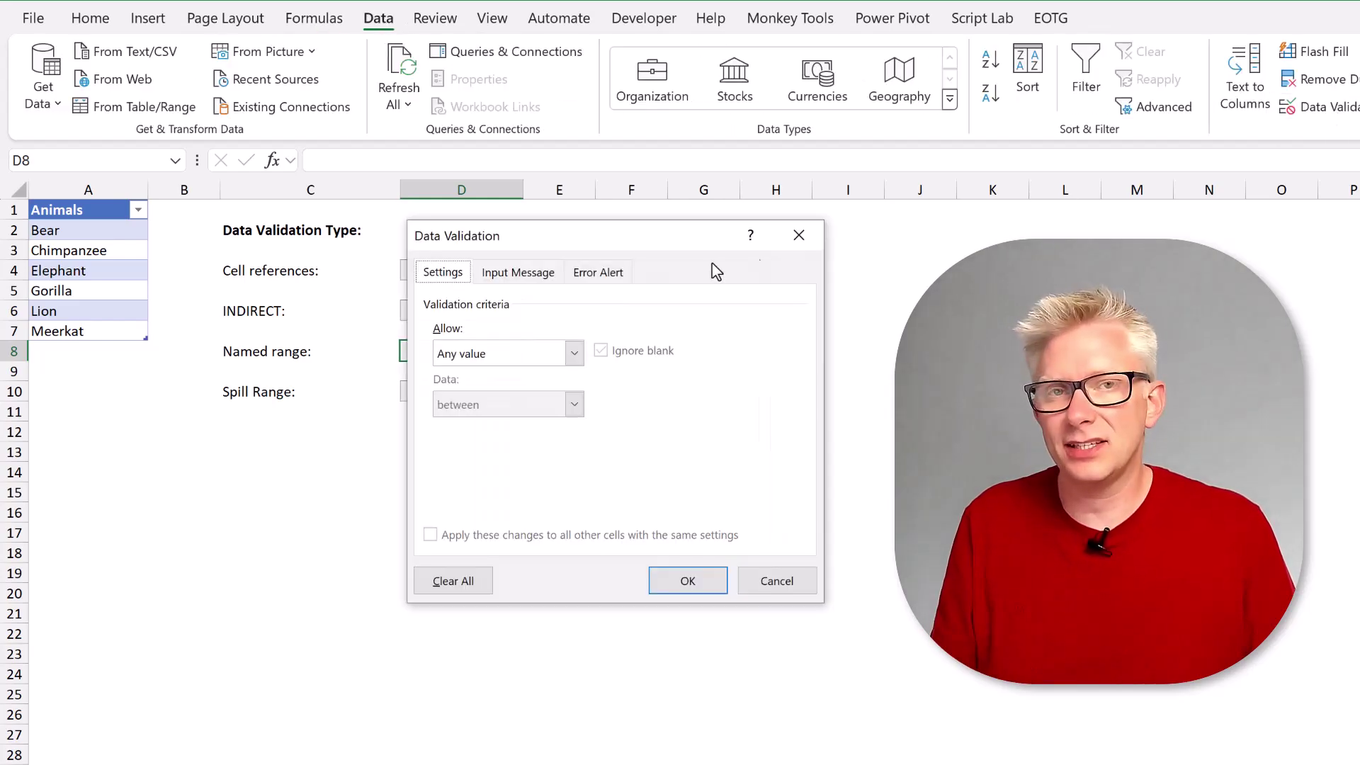
click(574, 353)
click(499, 420)
click(505, 452)
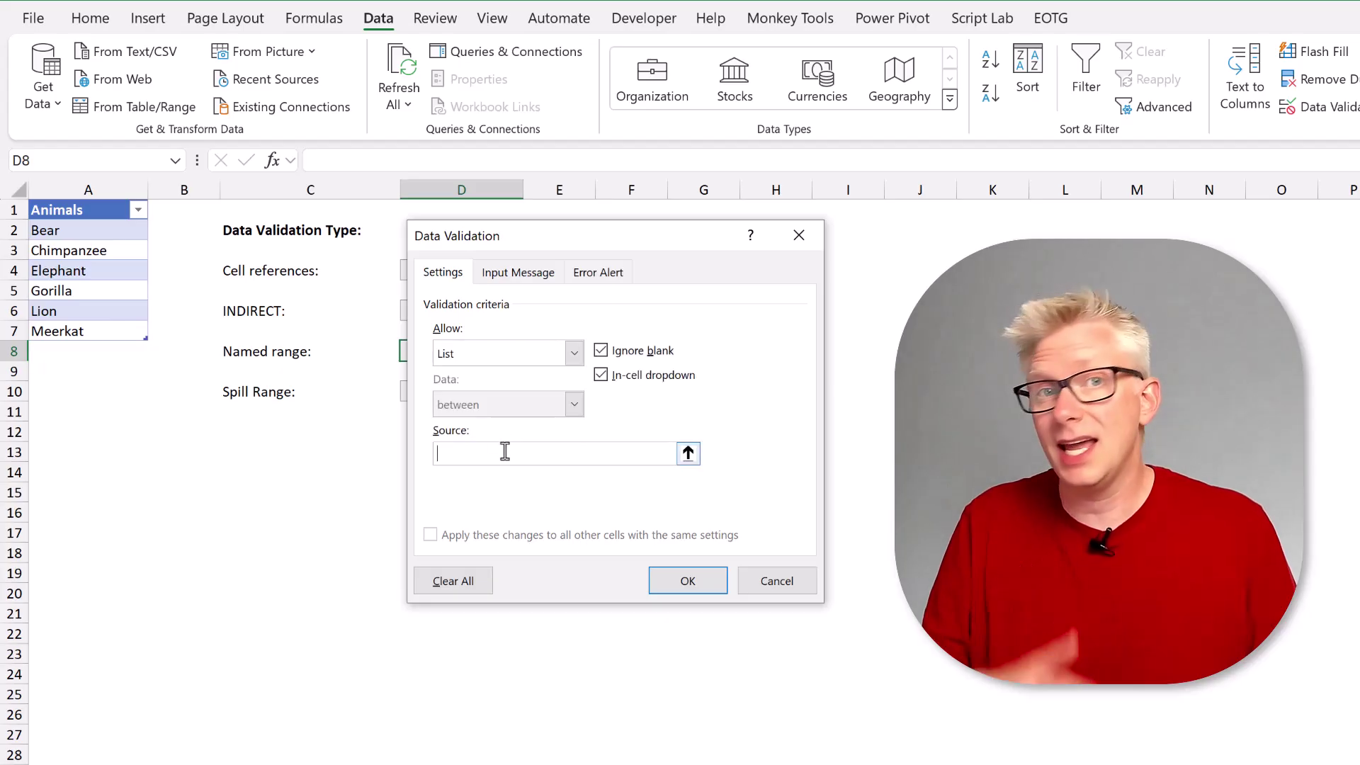
key(F3)
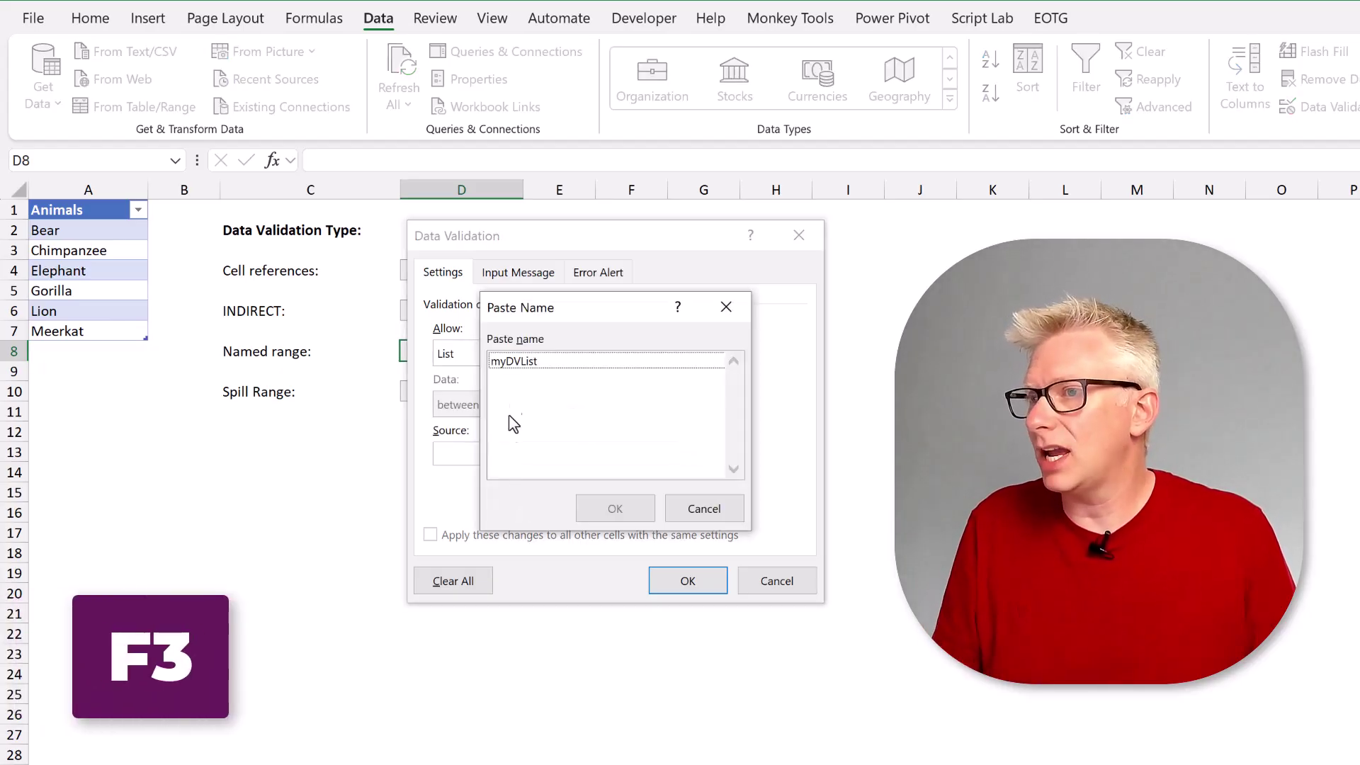
click(527, 360)
click(602, 510)
click(661, 572)
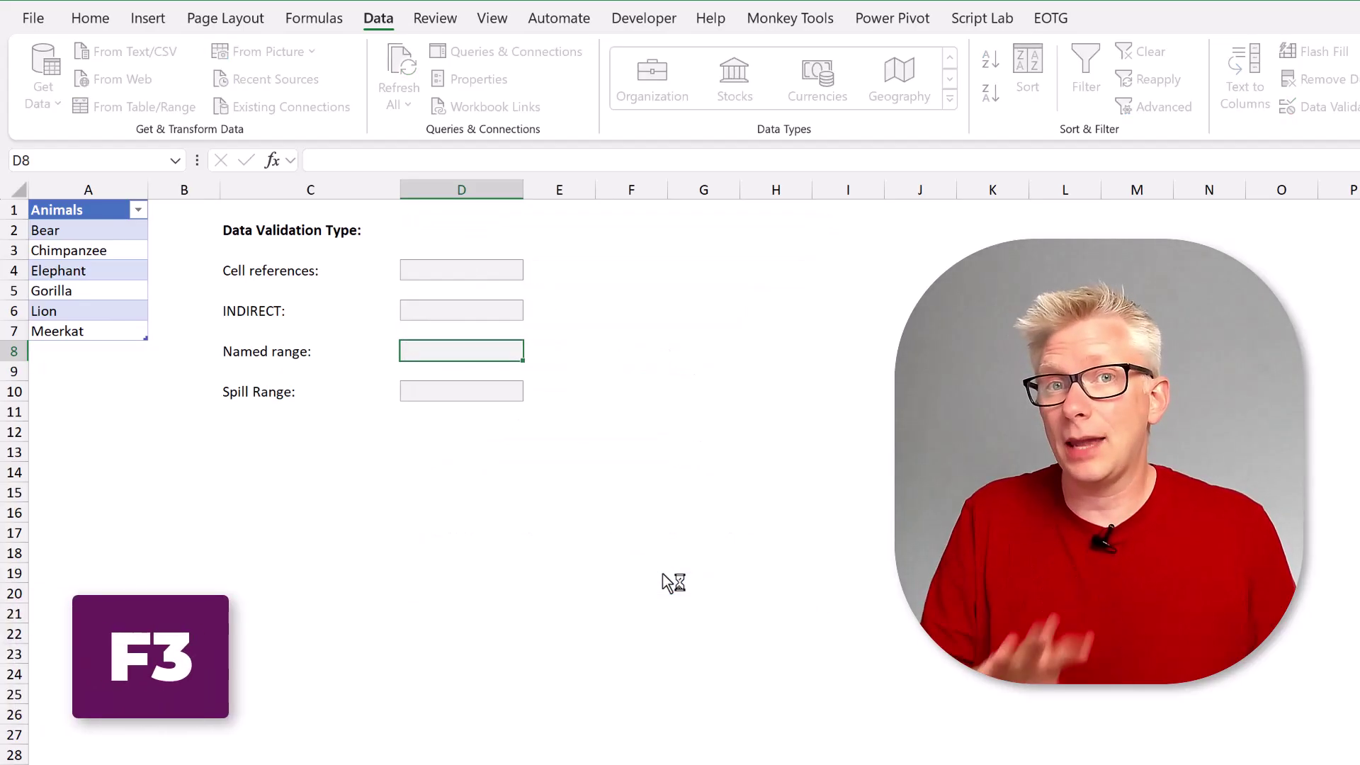
click(532, 352)
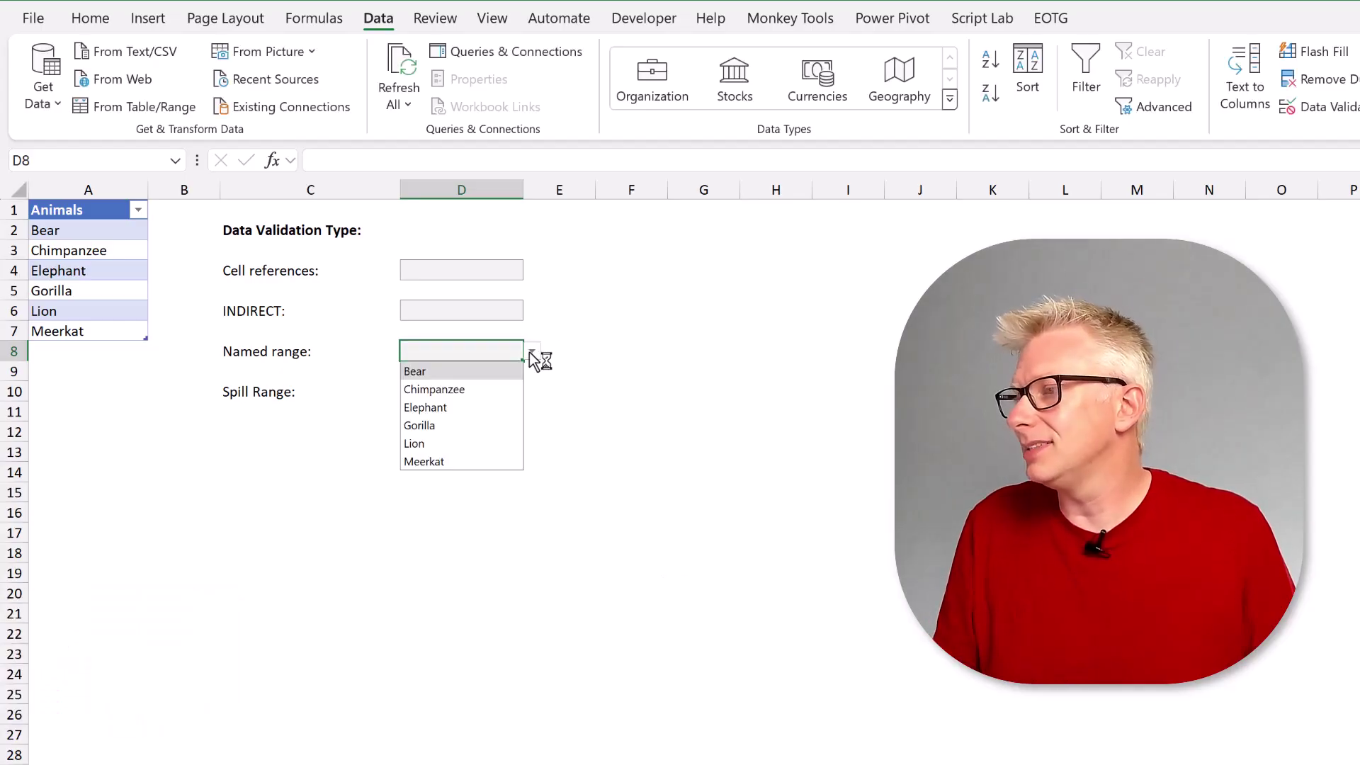
click(128, 354)
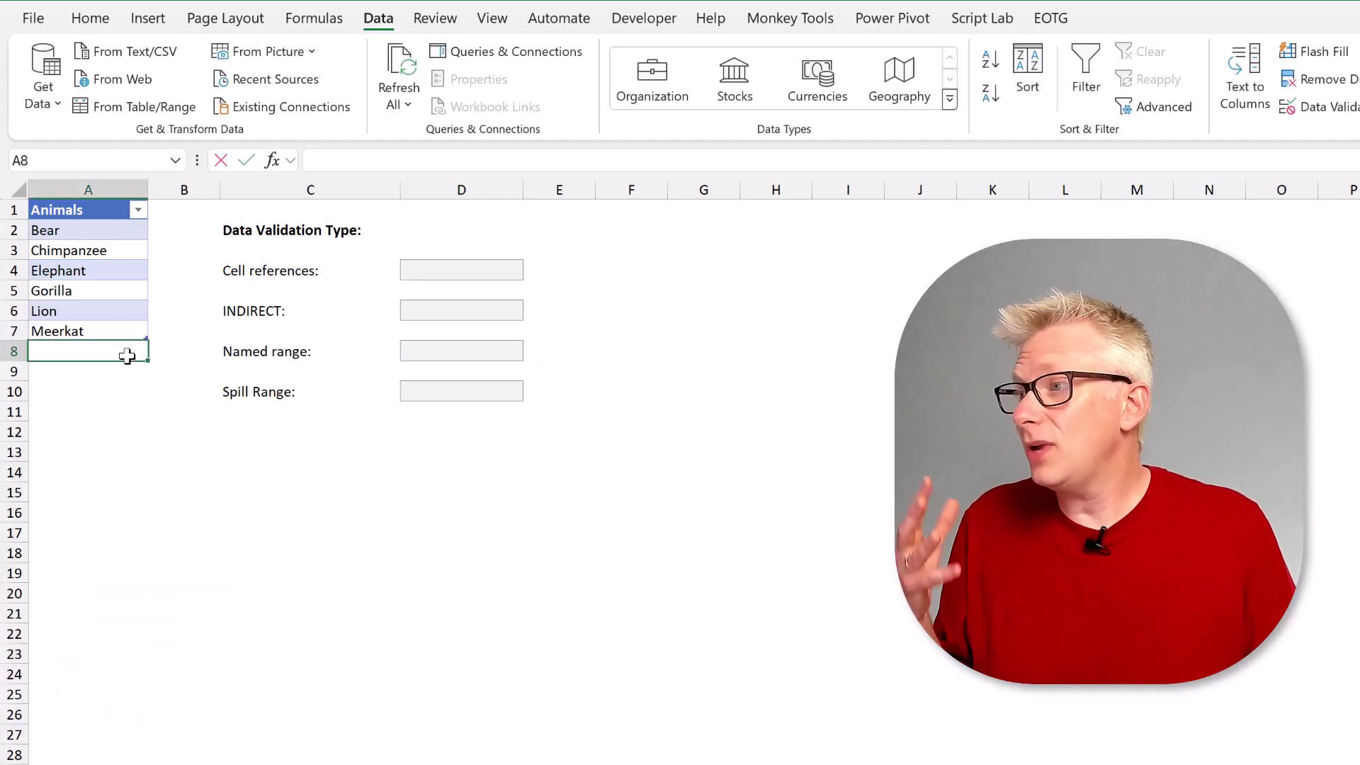
Step: Add Tiger in A8 and confirm it appears in D8's dropdown
text(Tiger)
key(Return)
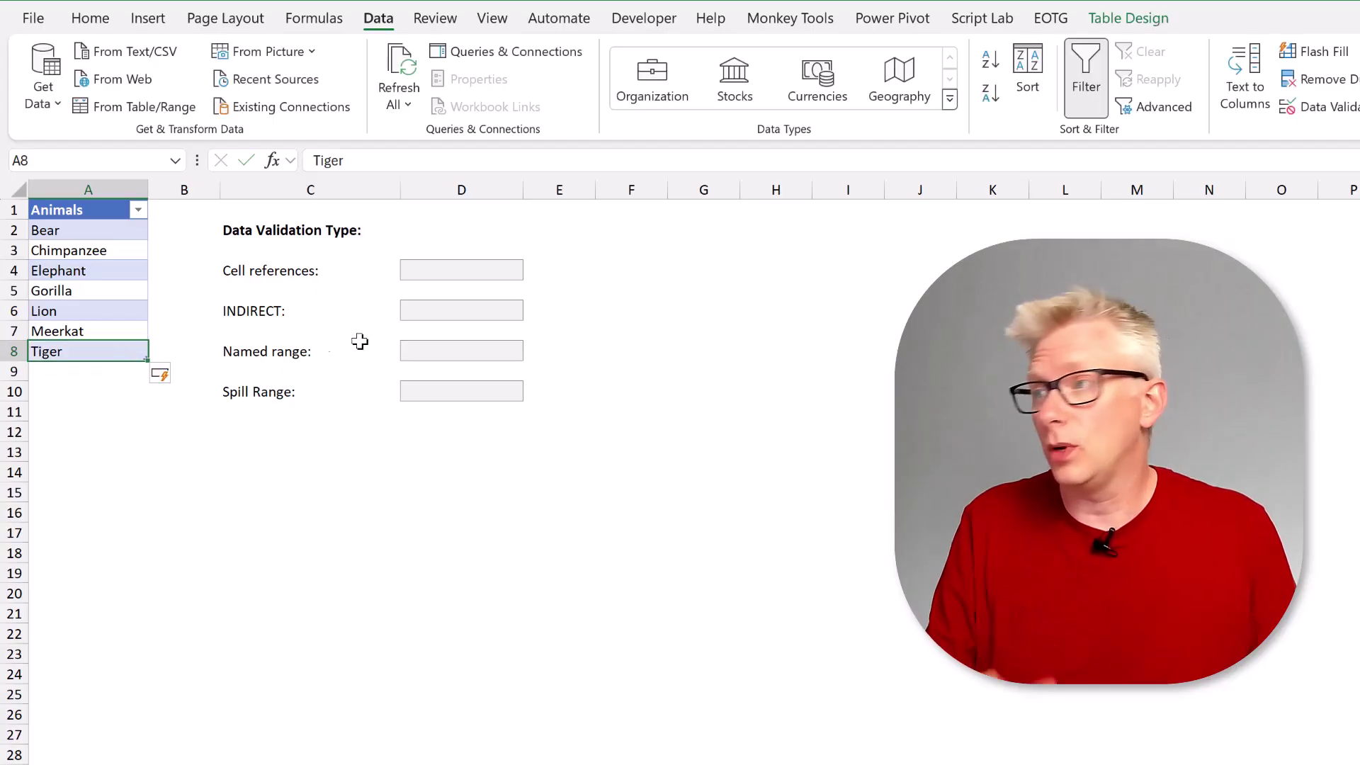
click(481, 351)
click(531, 351)
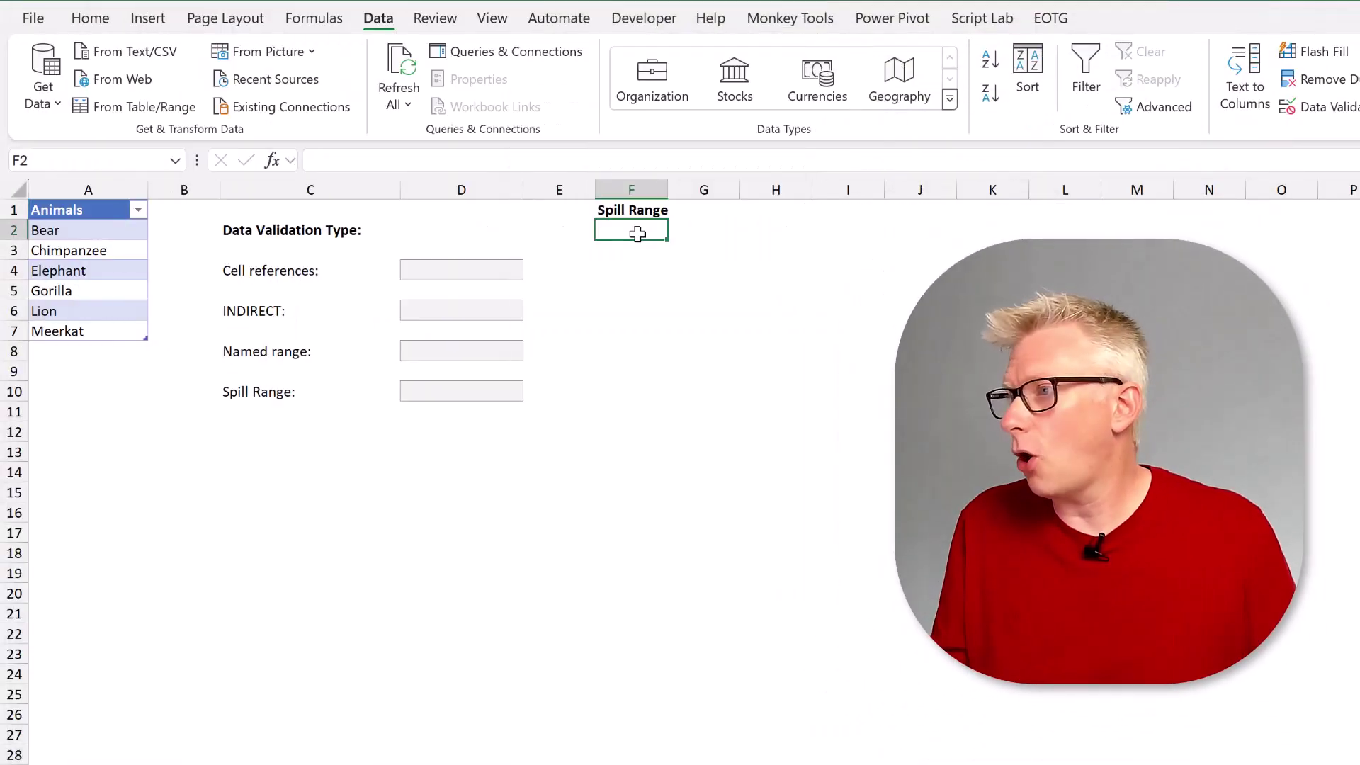
Step: Enter =myList[Animals] in F2 so the animals spill down to F7
text(=)
drag(97, 235, 96, 330)
key(Return)
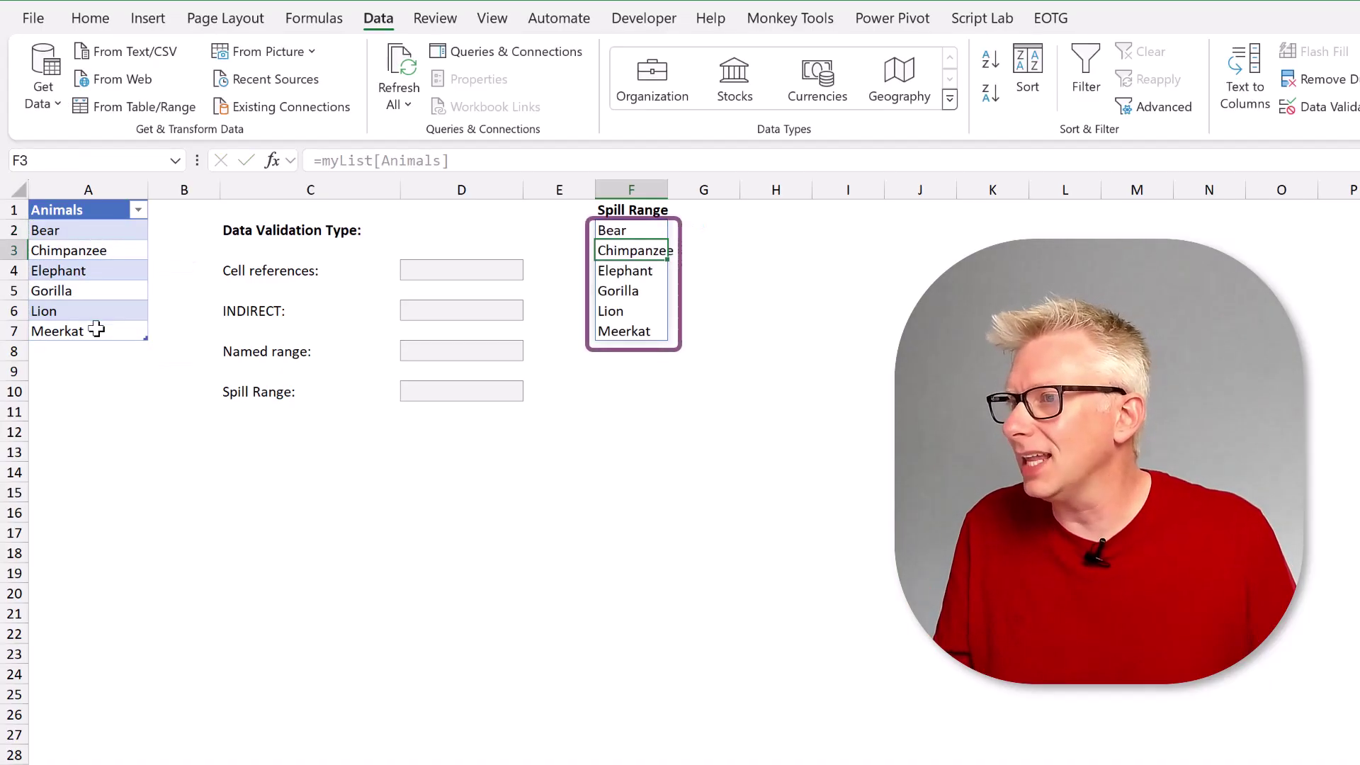
Step: Give D10 a List dropdown sourced from the spill range =$F$2#
click(457, 395)
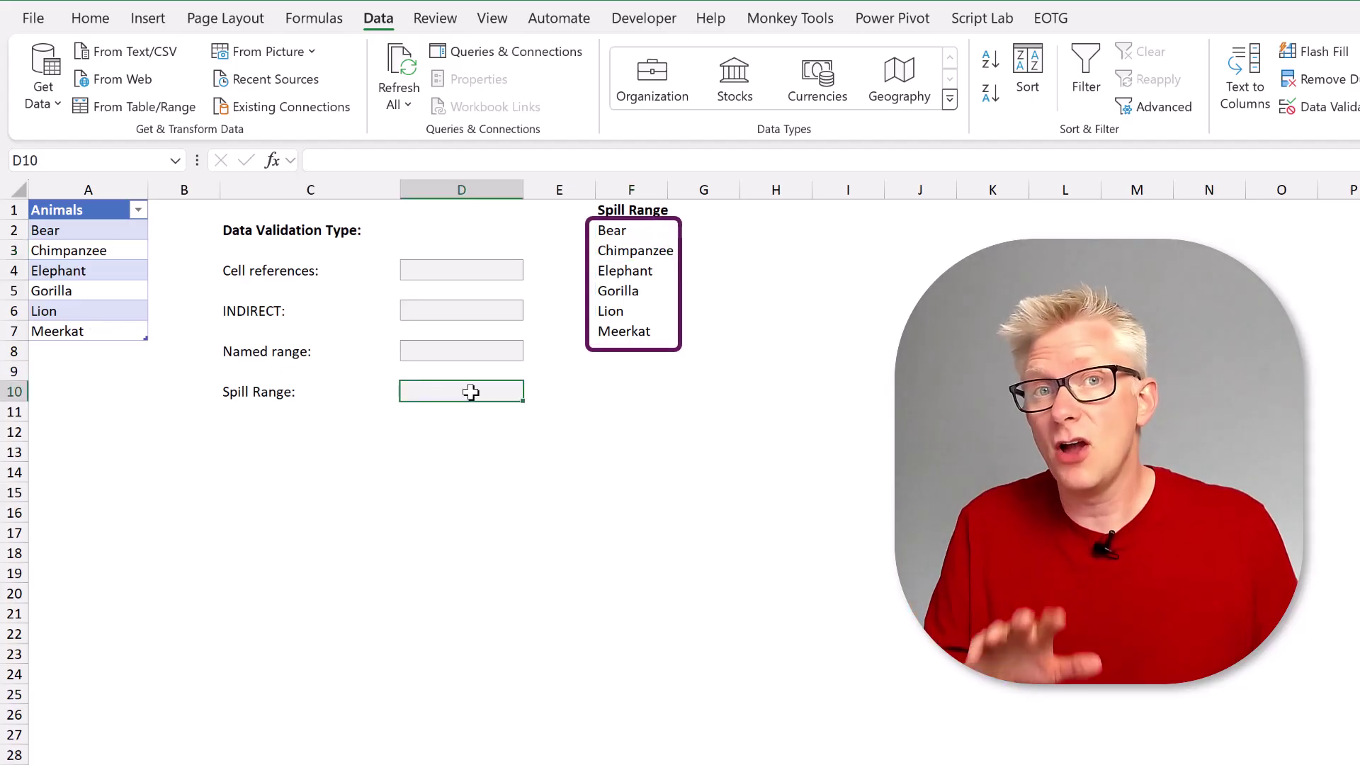
click(1343, 108)
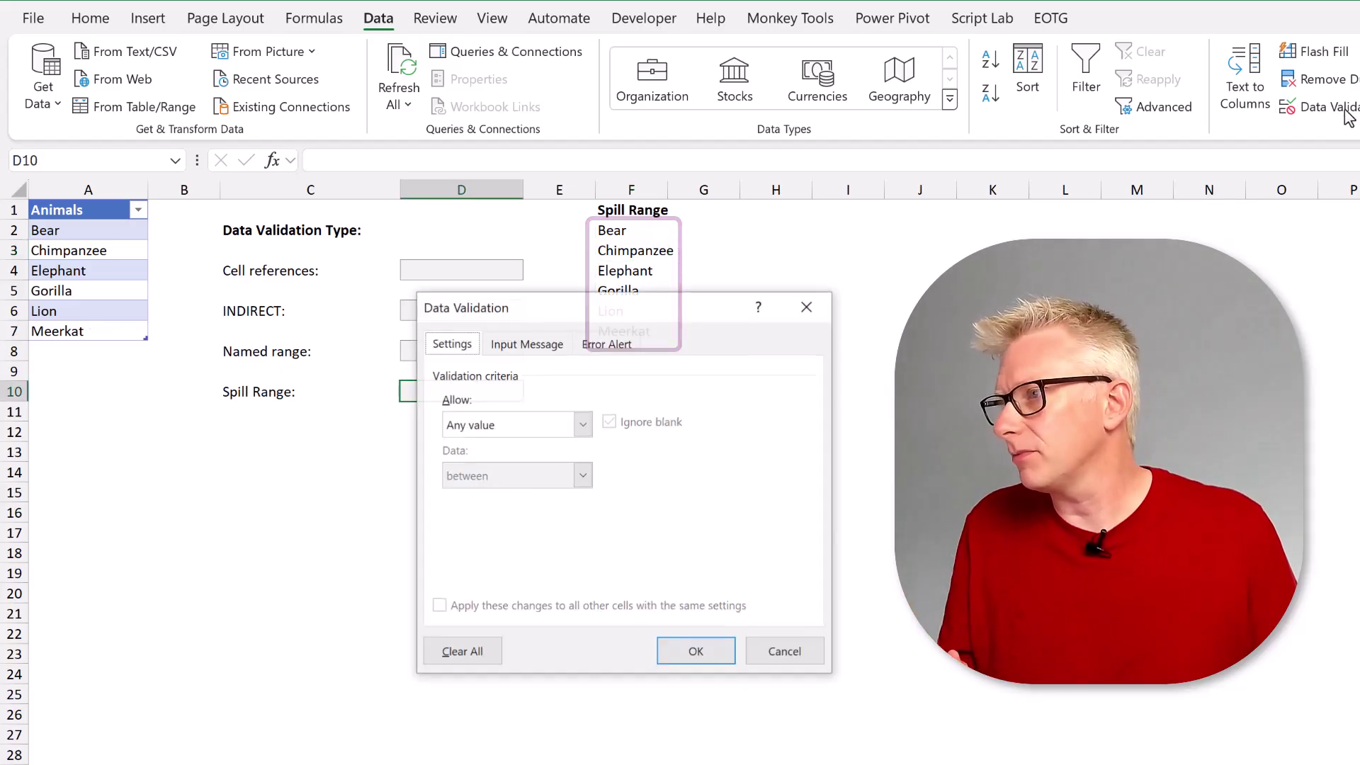
click(526, 422)
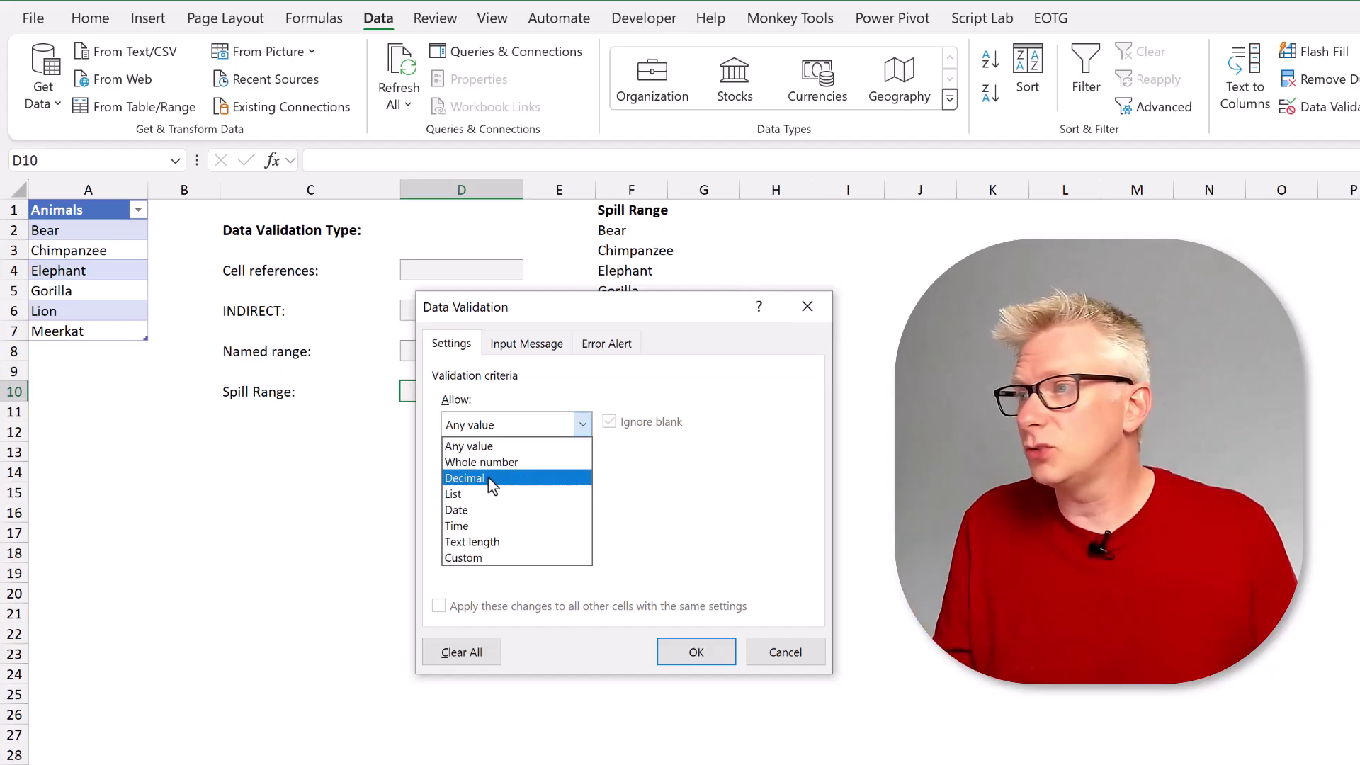
click(486, 491)
click(487, 525)
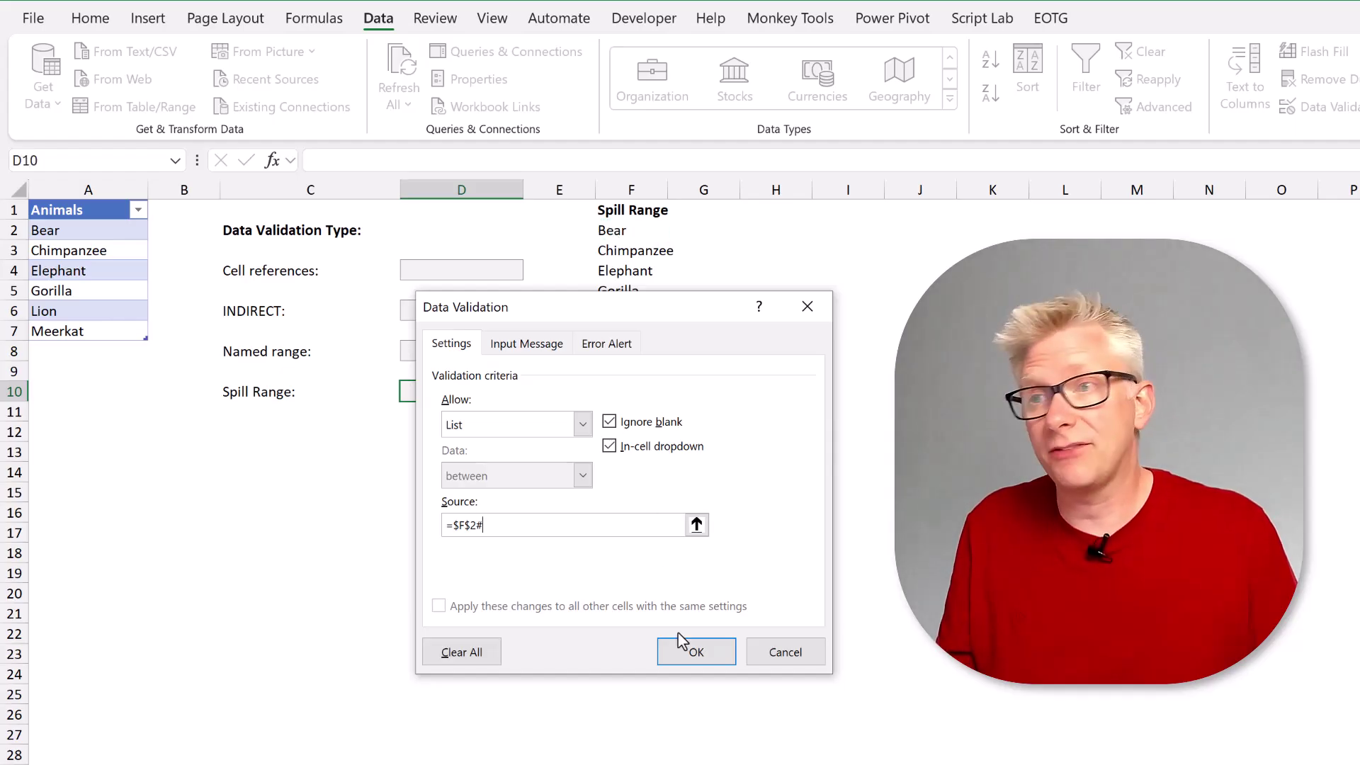
click(687, 652)
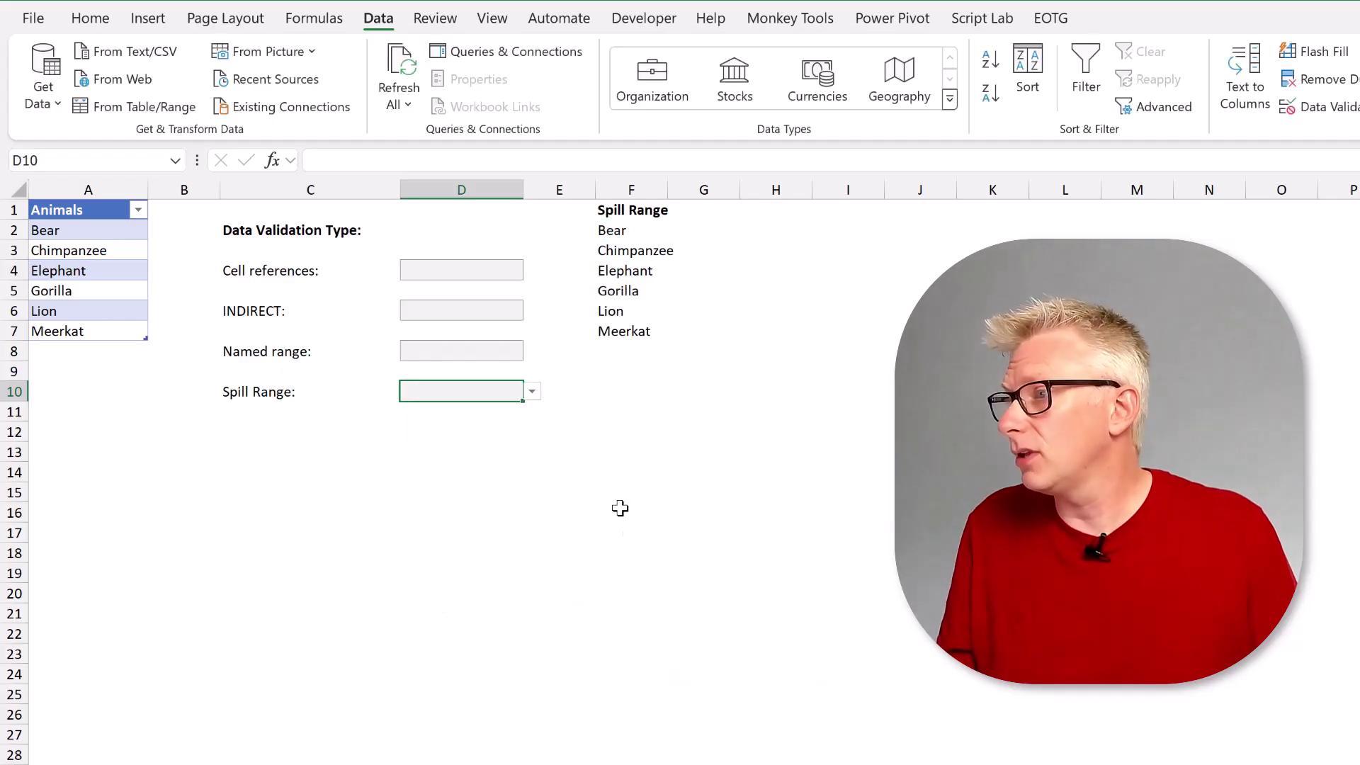
Step: Enter Tiger in A8 below Meerkat and confirm it appears in D10's dropdown list
click(532, 391)
click(123, 349)
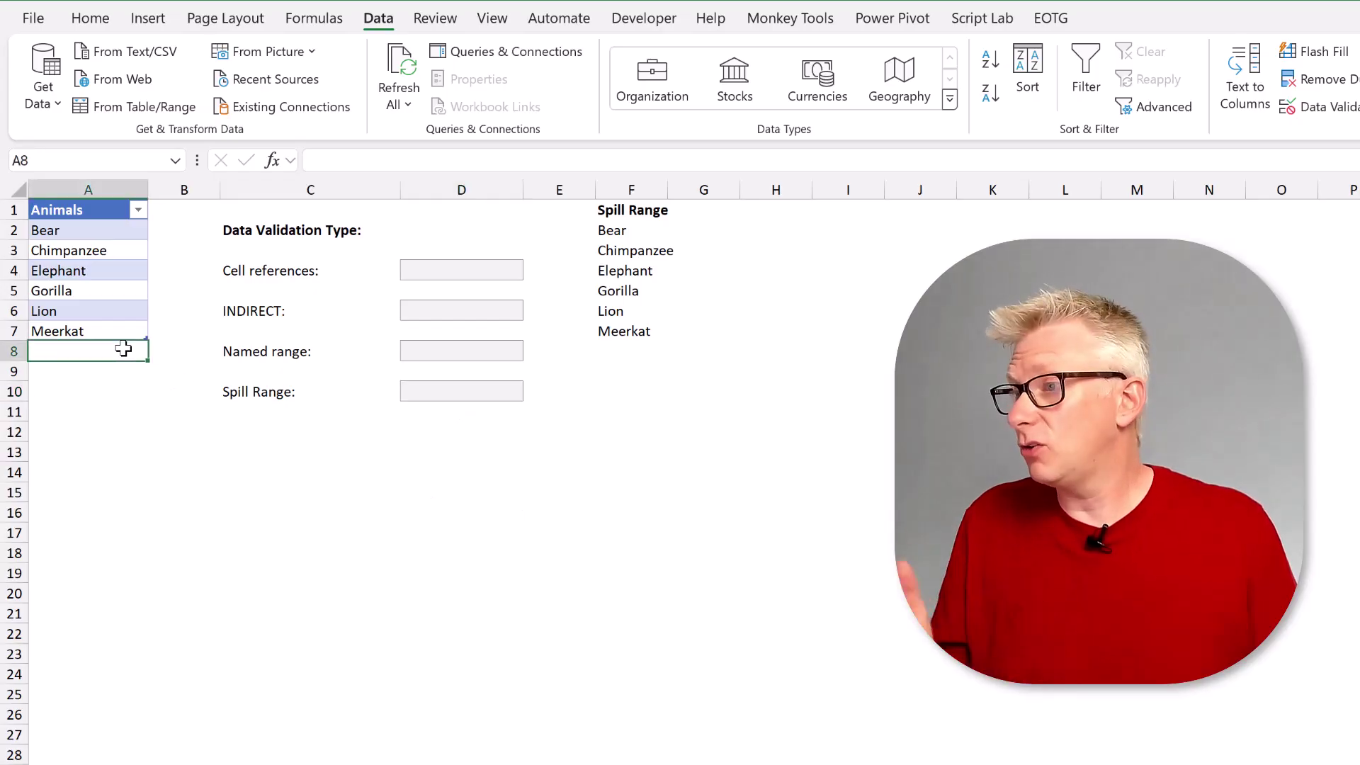
text(Tiger)
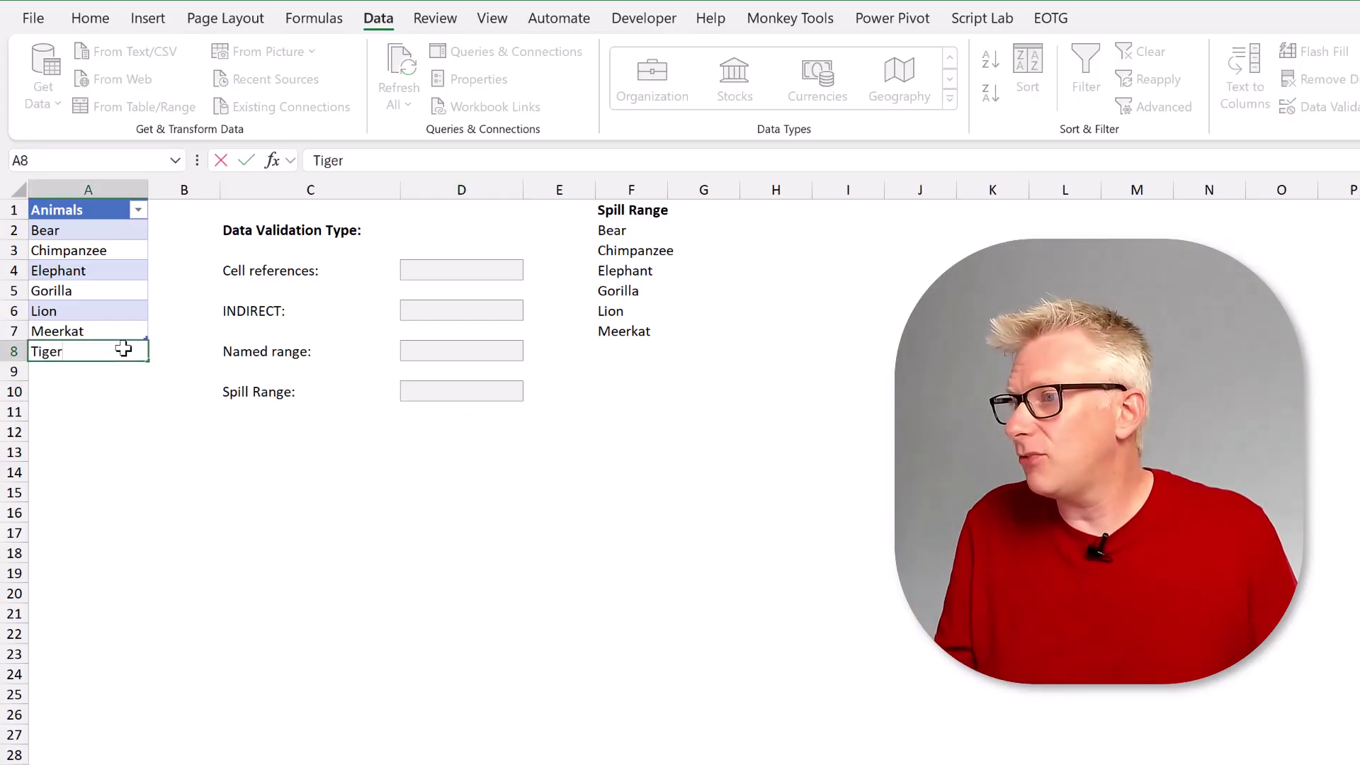
key(ctrl+Return)
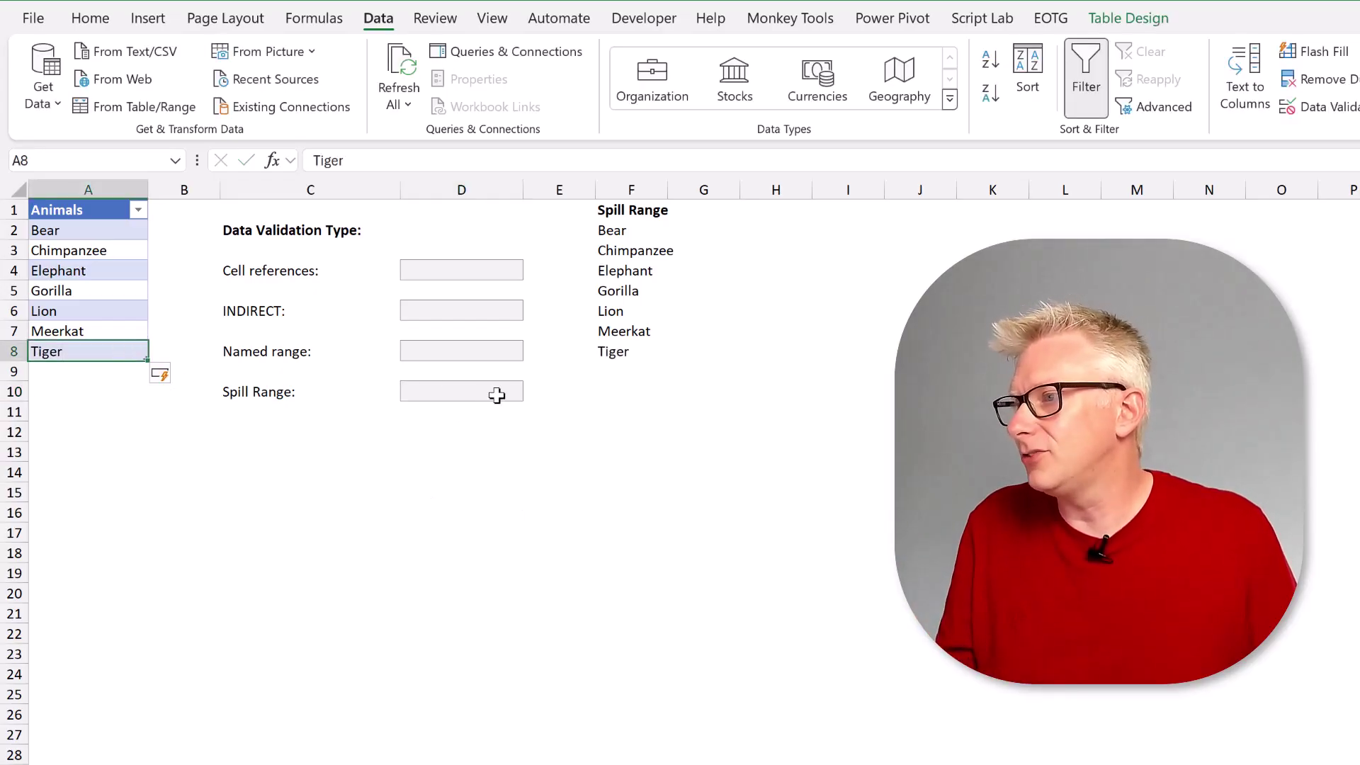
click(497, 395)
click(529, 396)
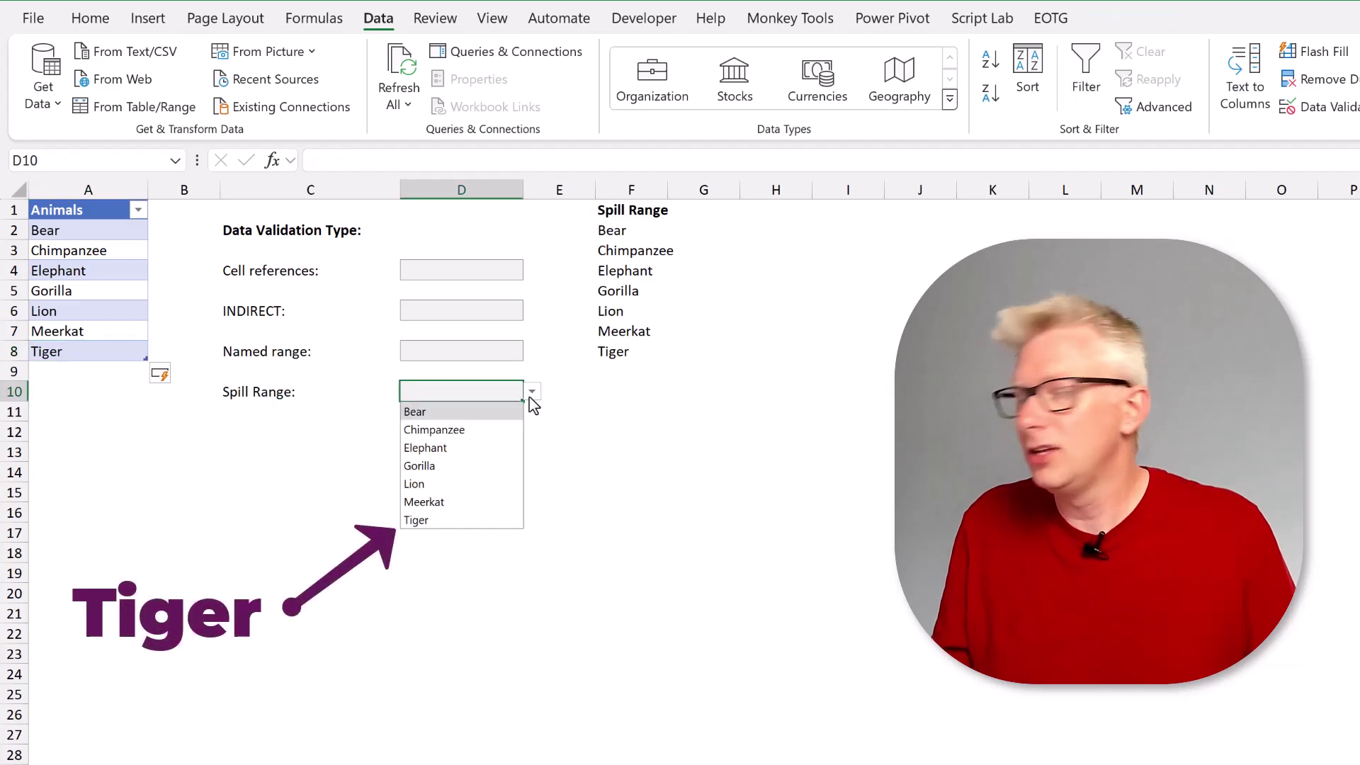